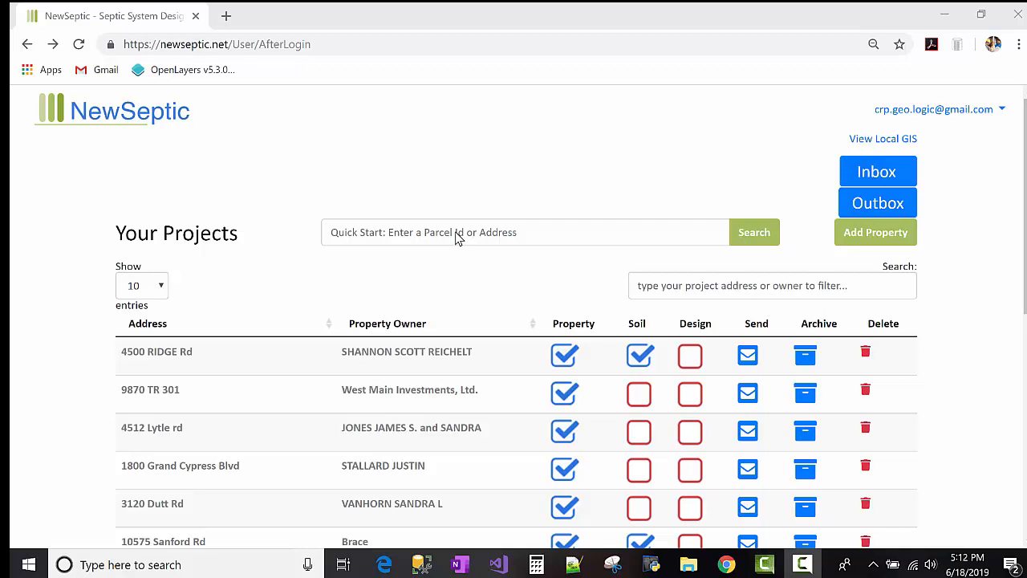
Start a new project by searching for the property with the previously used Aspen Ridge lot address.
{"action": "left_click", "coordinate": [455, 231]}
{"action": "key", "text": "Down"}
{"action": "key", "text": "Down"}
{"action": "key", "text": "Down"}
{"action": "key", "text": "Return"}
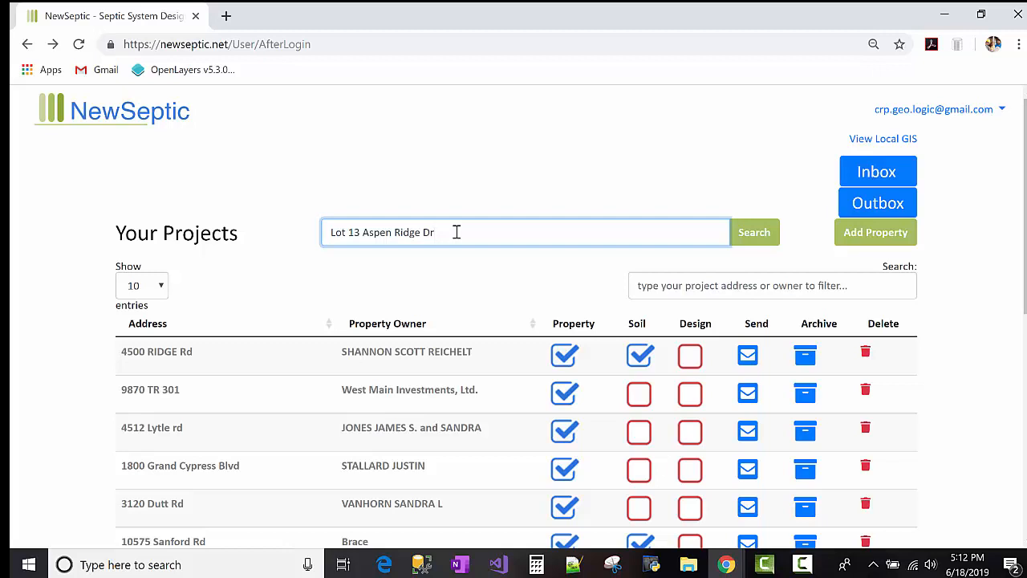
{"action": "left_click", "coordinate": [753, 235]}
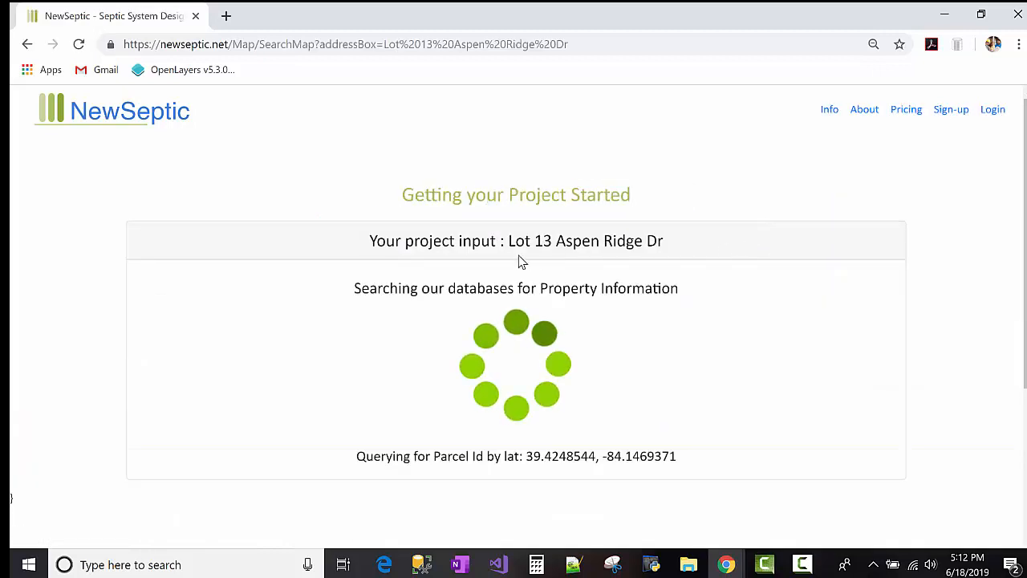
Copy the full address from the project input line and search Google for it in a new browser tab.
{"action": "left_click_drag", "start_coordinate": [508, 239], "coordinate": [665, 241]}
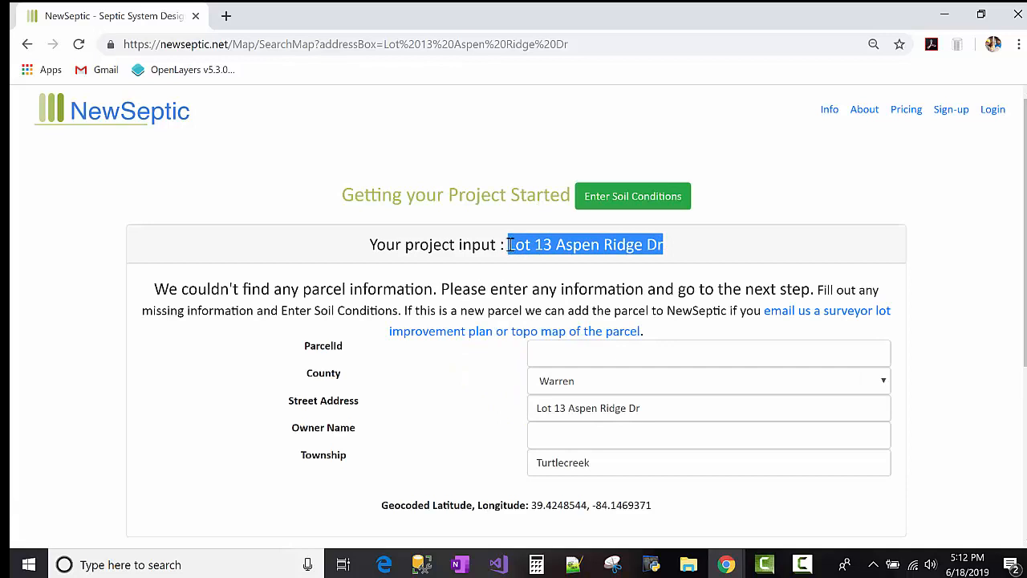
{"action": "left_click_drag", "start_coordinate": [509, 245], "coordinate": [554, 245]}
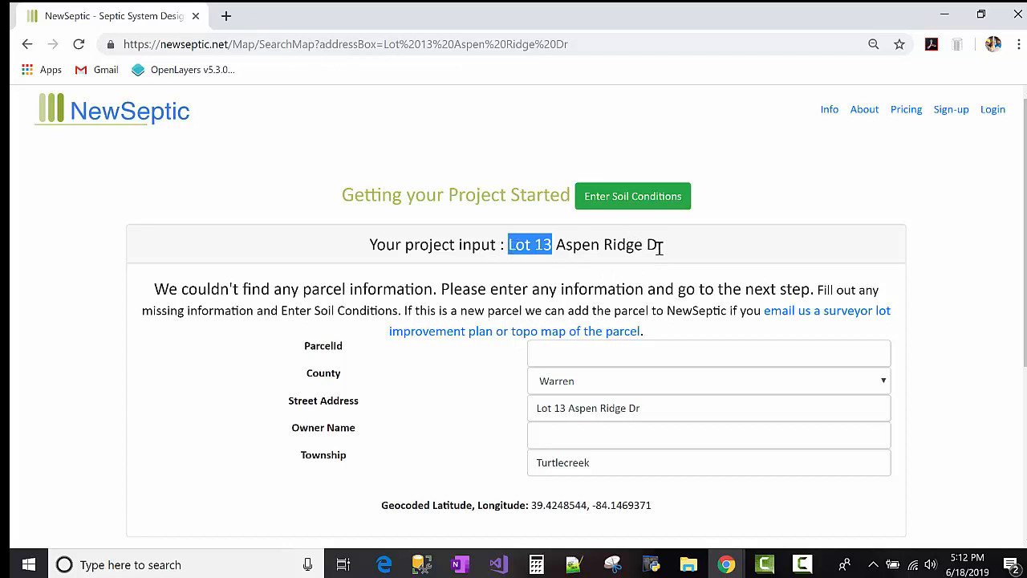
{"action": "left_click", "coordinate": [523, 249]}
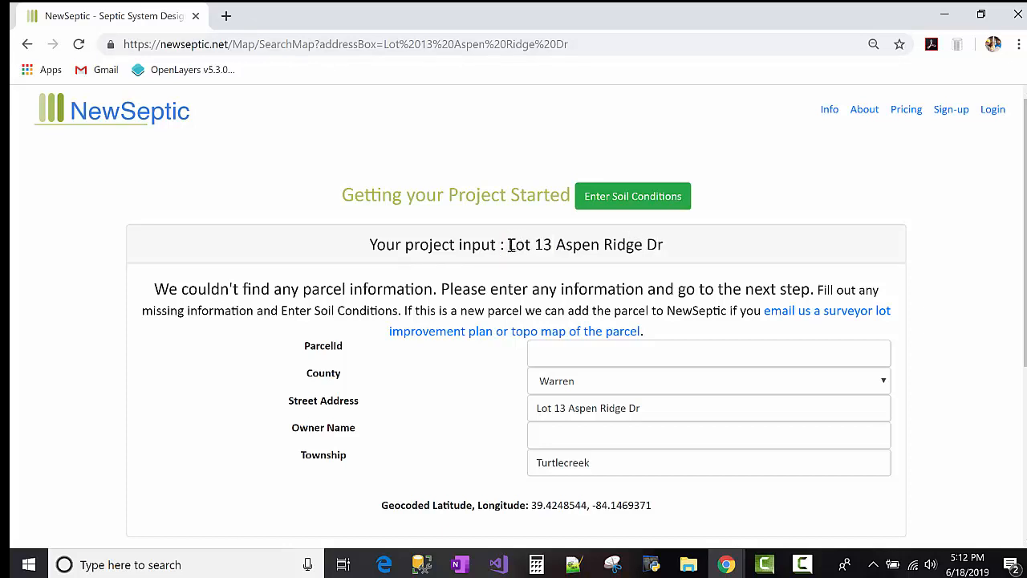
{"action": "left_click_drag", "start_coordinate": [511, 245], "coordinate": [667, 250]}
{"action": "key", "text": "ctrl+c"}
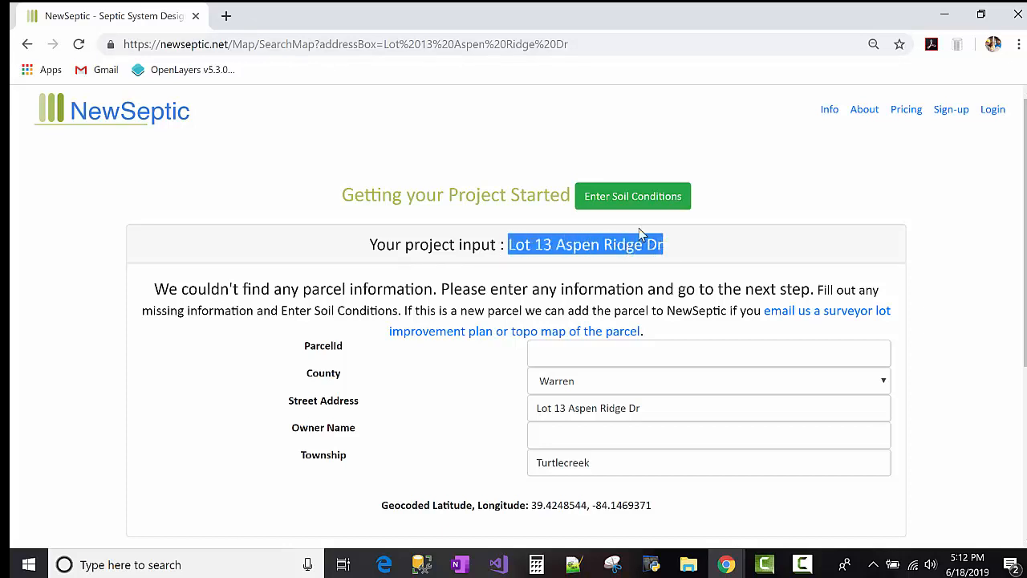
{"action": "left_click", "coordinate": [226, 15]}
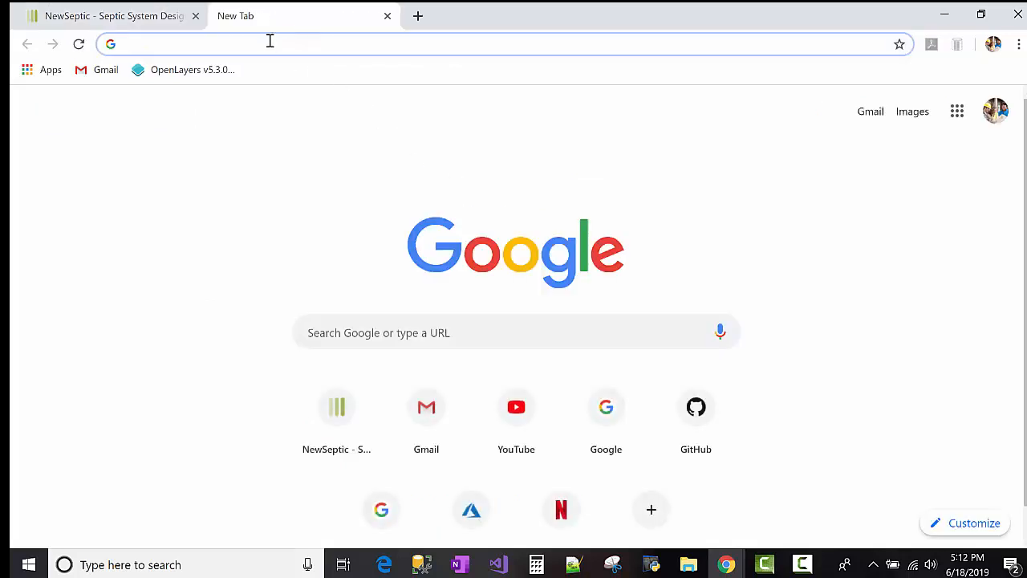
{"action": "key", "text": "ctrl+v"}
{"action": "key", "text": "Return"}
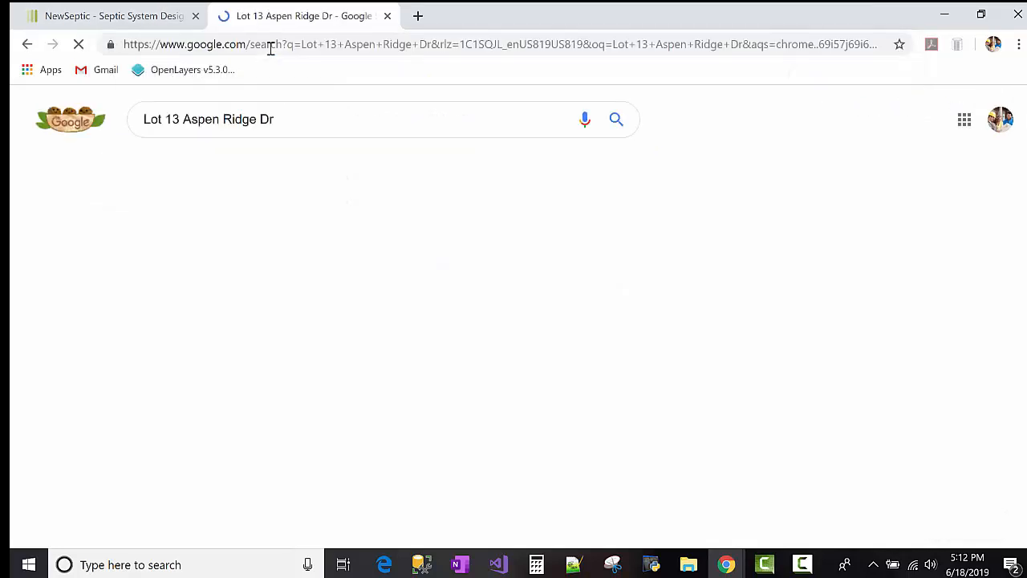
Check the mapped location and matching street address in the Google search results.
{"action": "scroll", "coordinate": [477, 188], "scroll_direction": "down", "scroll_amount": 1}
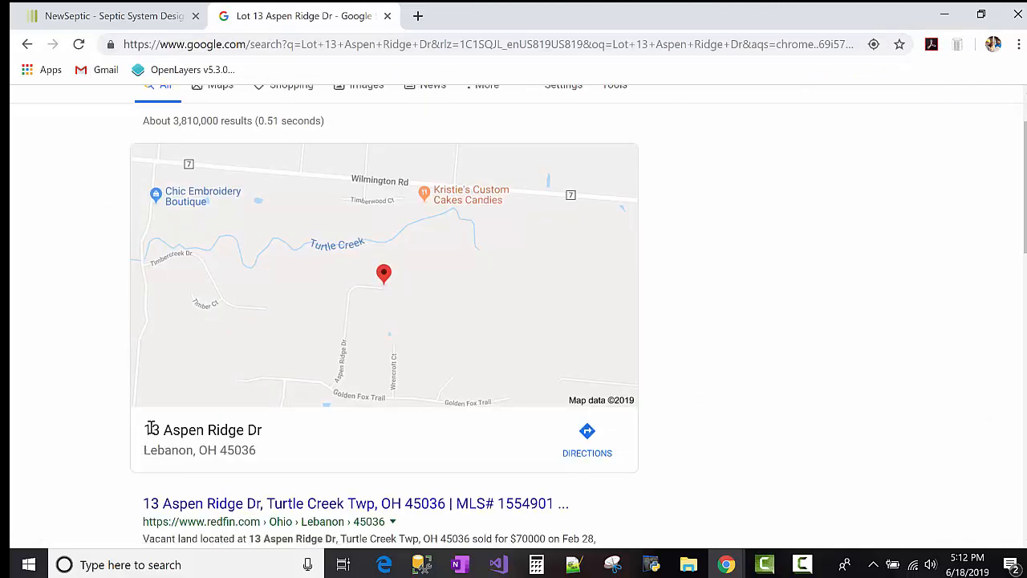
{"action": "left_click_drag", "start_coordinate": [150, 430], "coordinate": [275, 433]}
{"action": "left_click", "coordinate": [267, 436]}
{"action": "scroll", "coordinate": [241, 241], "scroll_direction": "up", "scroll_amount": 1}
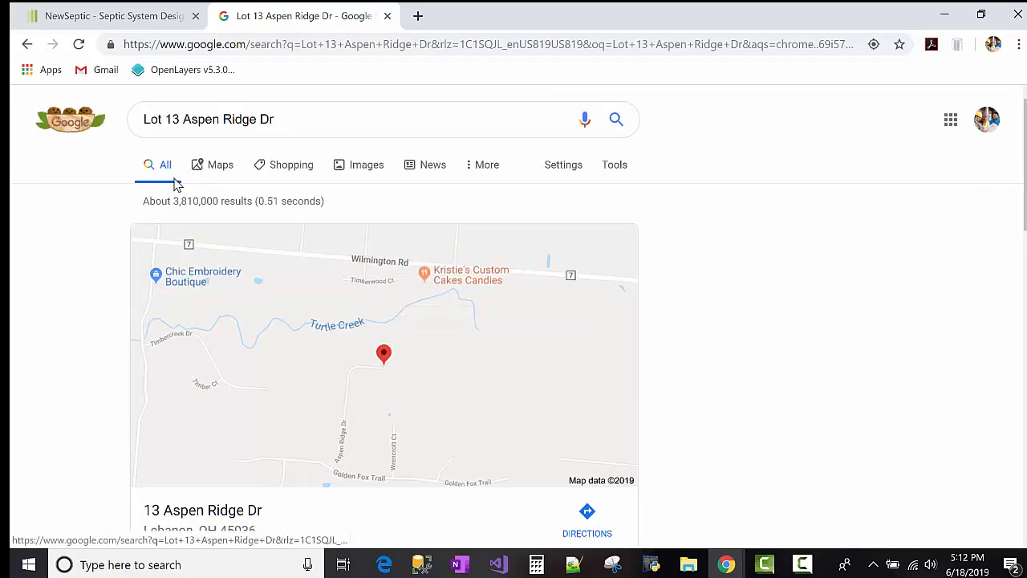
Switch back to the NewSeptic project page and review the lot number, parcel message, property fields and geocoded coordinates.
{"action": "left_click", "coordinate": [141, 17]}
{"action": "left_click", "coordinate": [573, 250]}
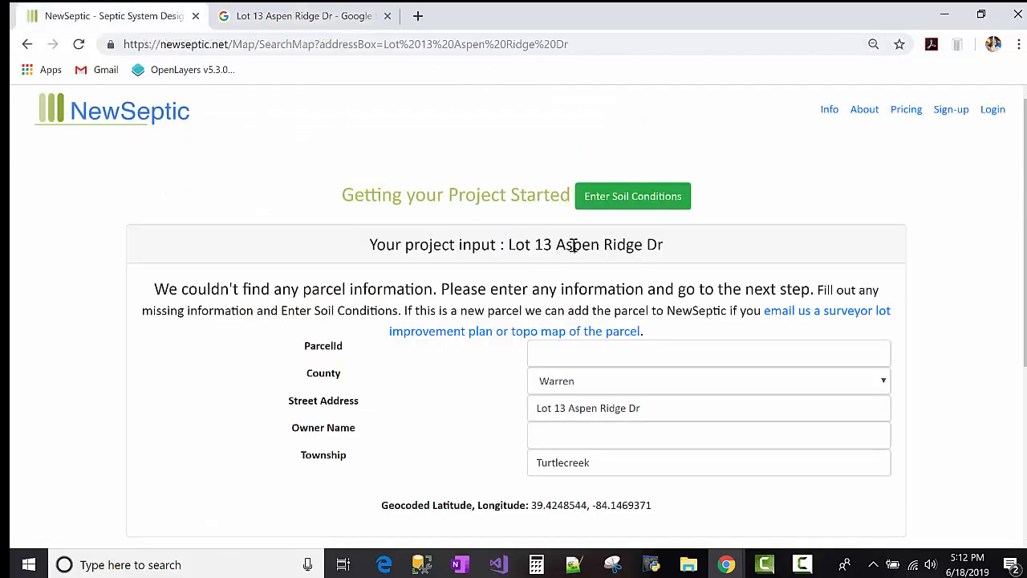
{"action": "left_click_drag", "start_coordinate": [510, 247], "coordinate": [554, 244]}
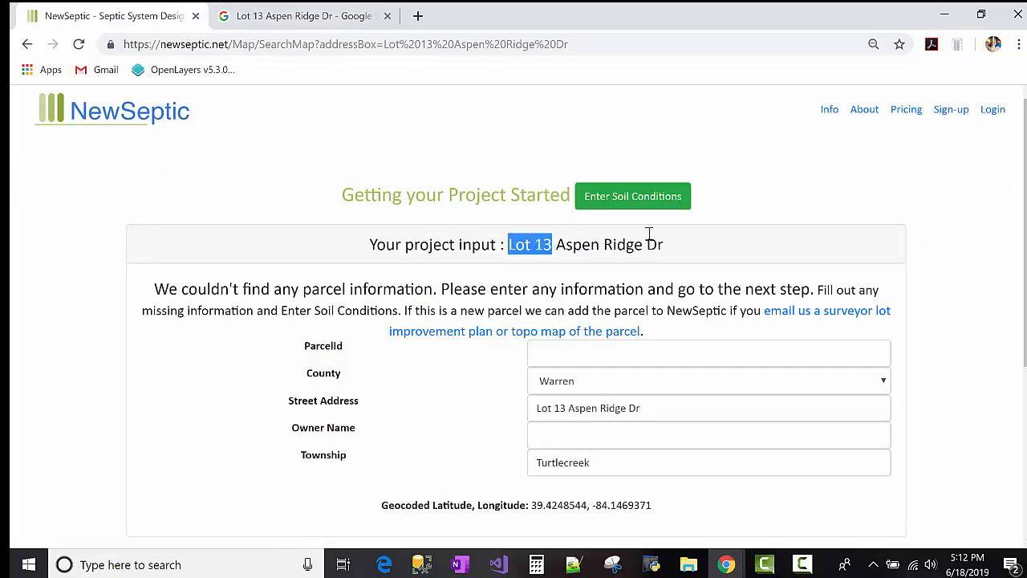
{"action": "left_click", "coordinate": [695, 245]}
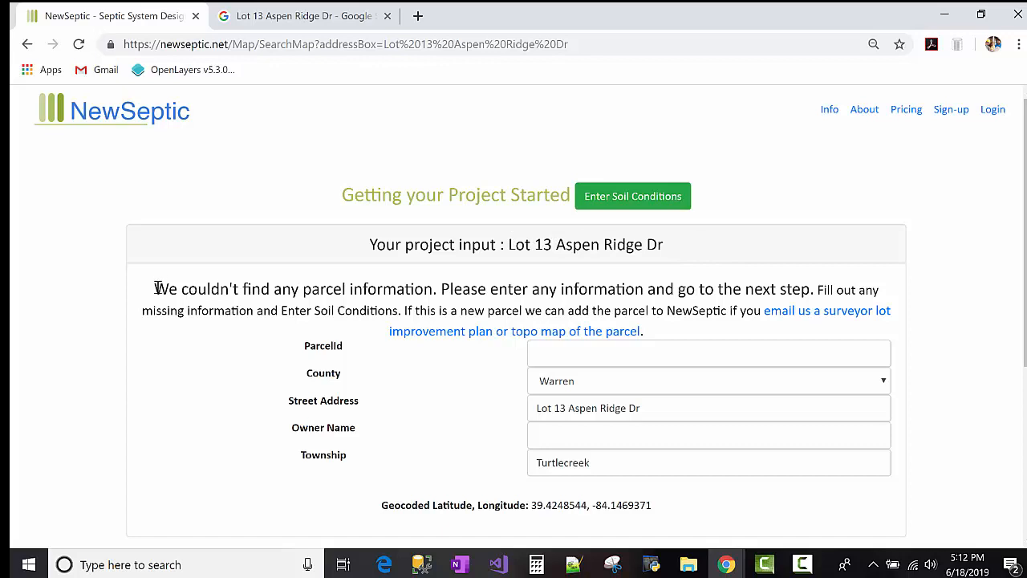
{"action": "left_click_drag", "start_coordinate": [154, 289], "coordinate": [436, 287]}
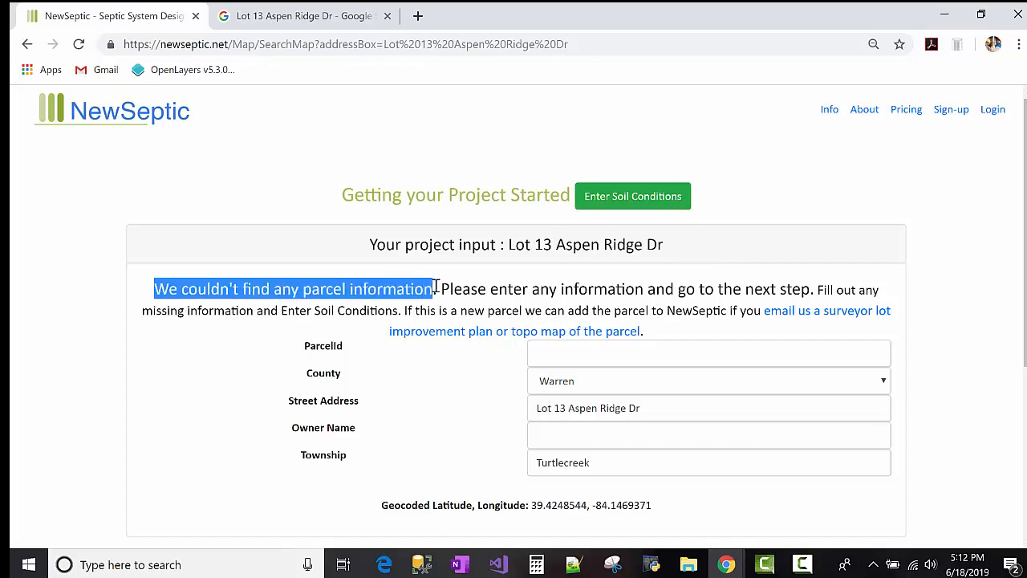
{"action": "left_click", "coordinate": [442, 286]}
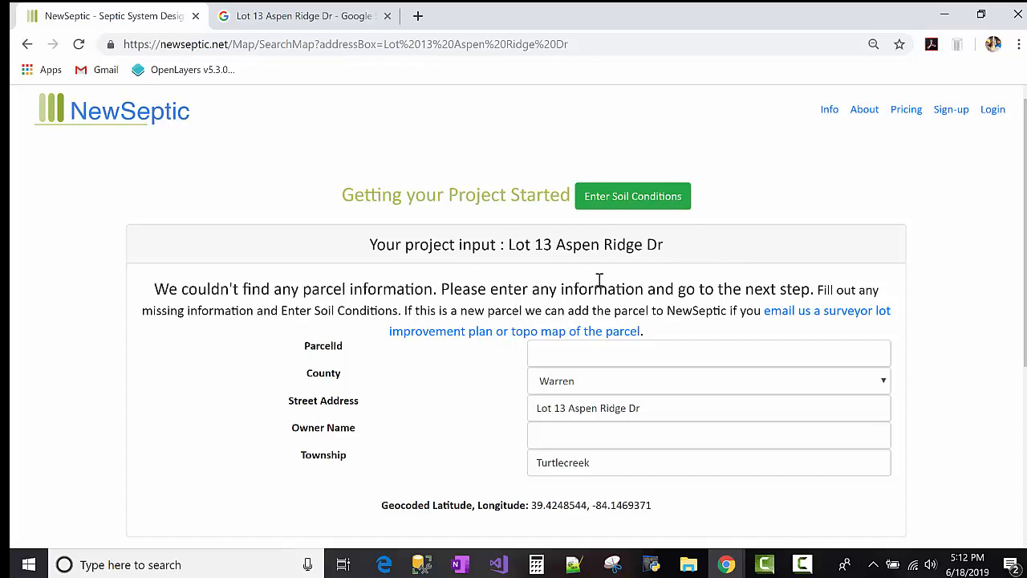
{"action": "left_click", "coordinate": [617, 351]}
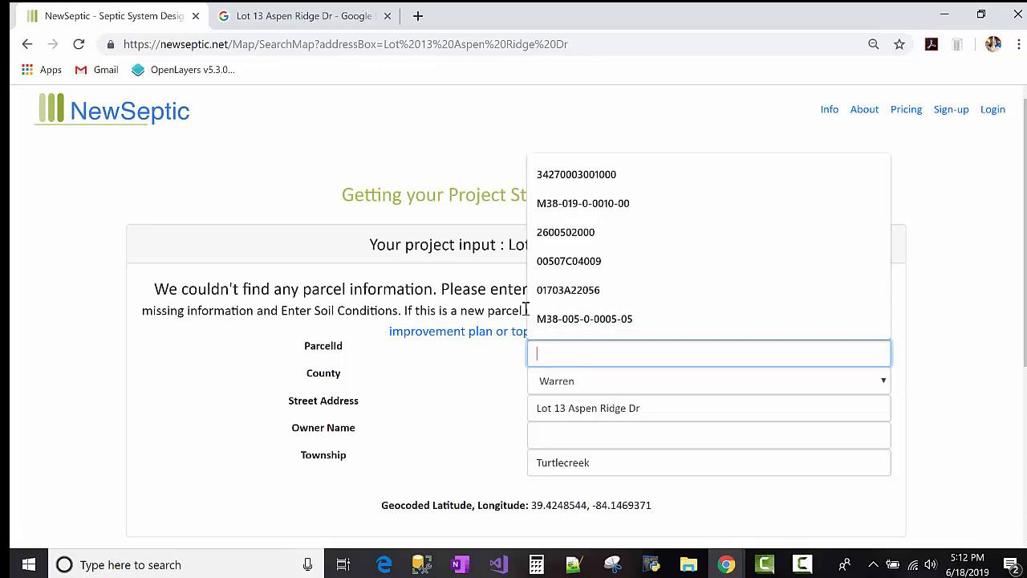
{"action": "left_click", "coordinate": [450, 294]}
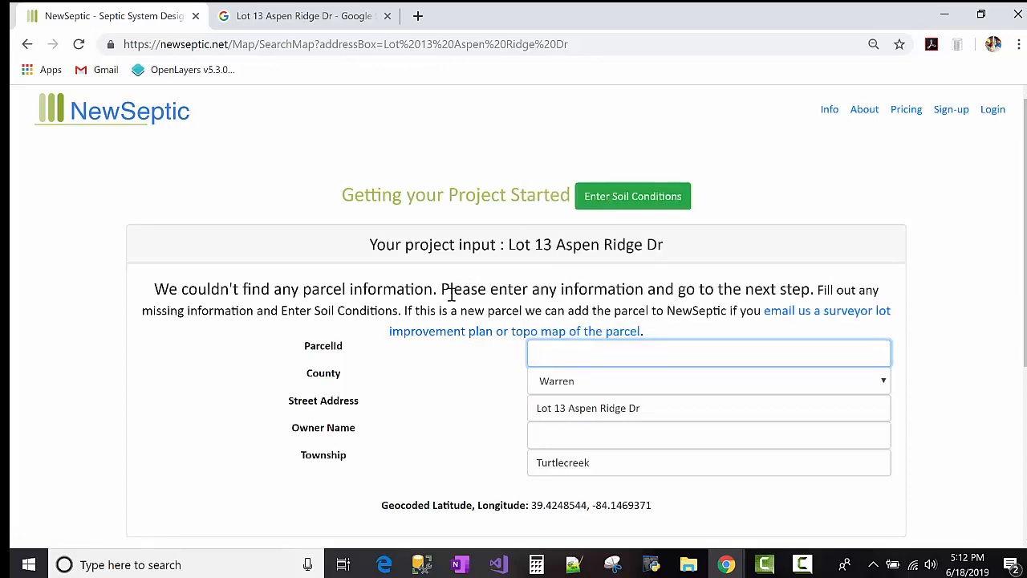
{"action": "left_click", "coordinate": [560, 426]}
{"action": "left_click", "coordinate": [454, 420]}
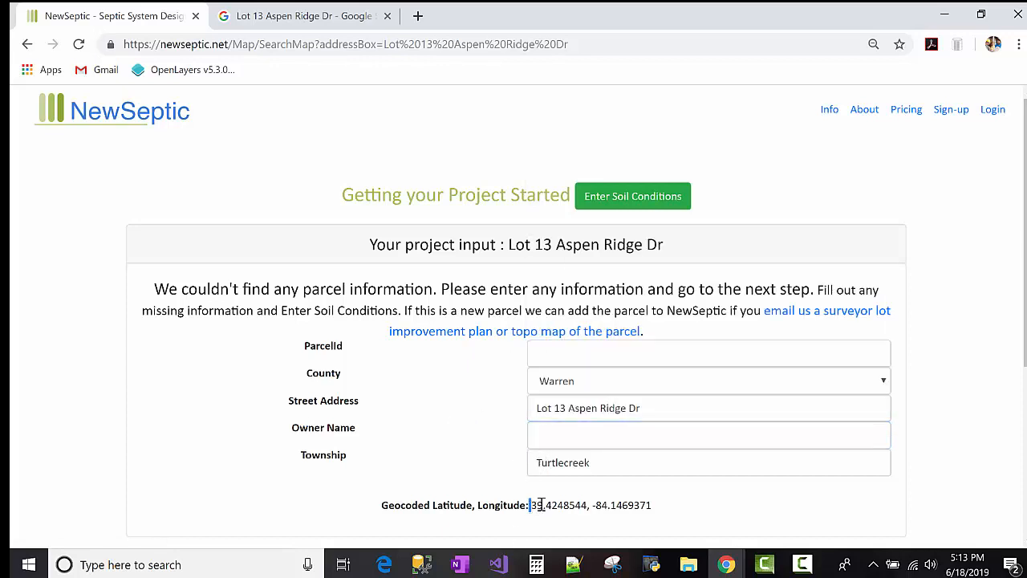
{"action": "left_click_drag", "start_coordinate": [540, 505], "coordinate": [655, 507]}
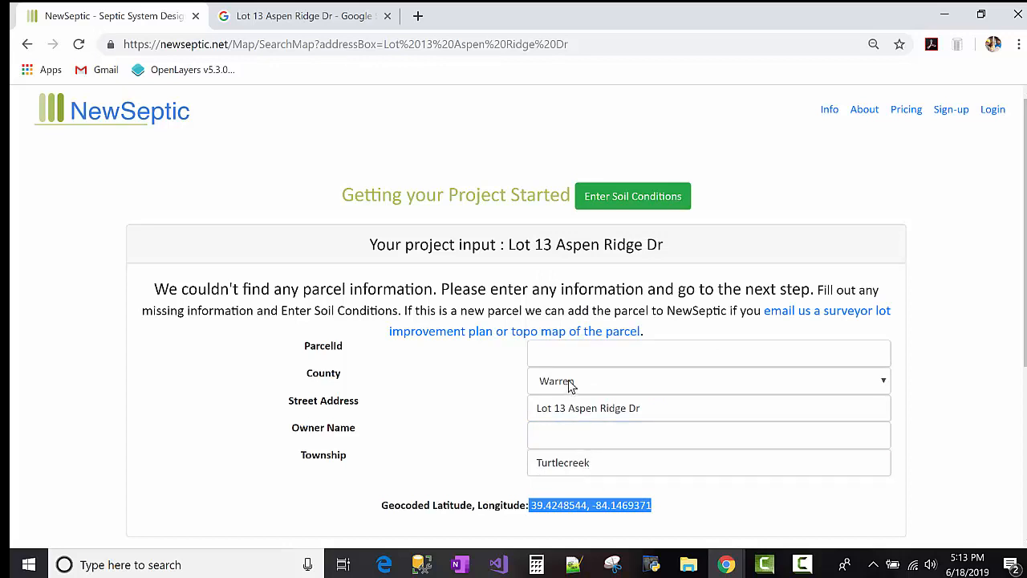
{"action": "left_click", "coordinate": [627, 236]}
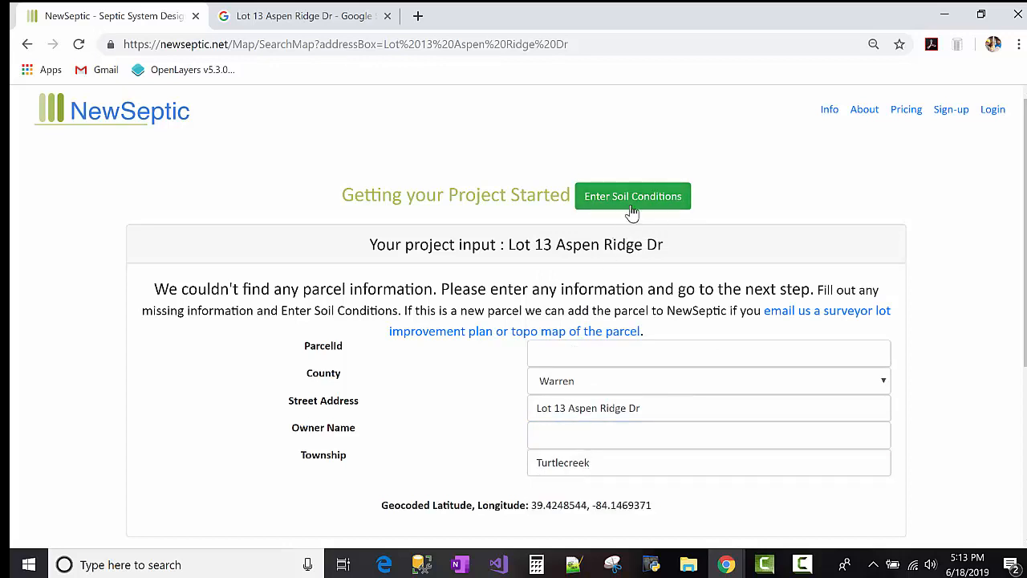
Get the treatment options using the default soil conditions and open the NewSeptic Mapping Application for the property.
{"action": "left_click", "coordinate": [633, 200]}
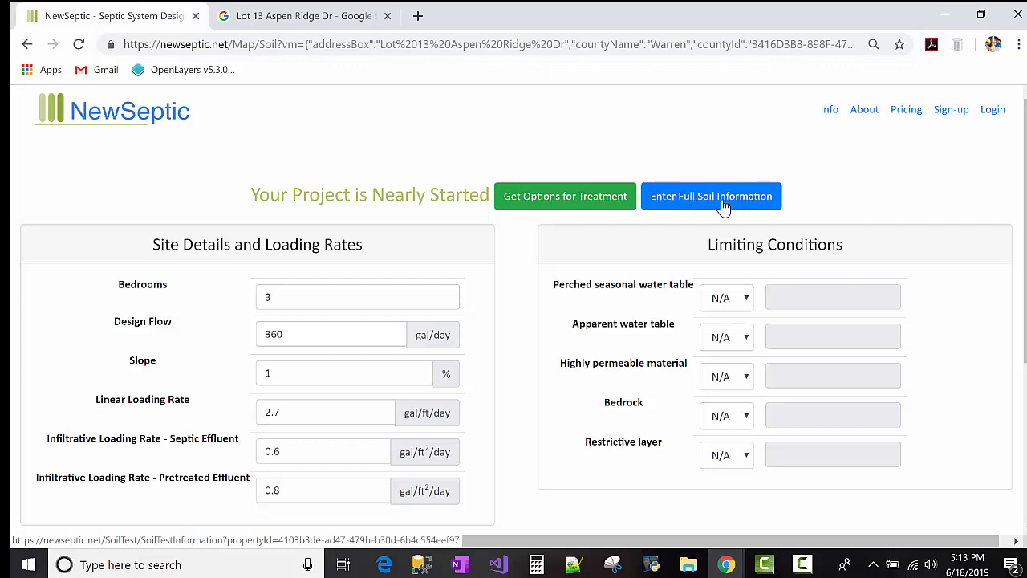
{"action": "left_click", "coordinate": [595, 204]}
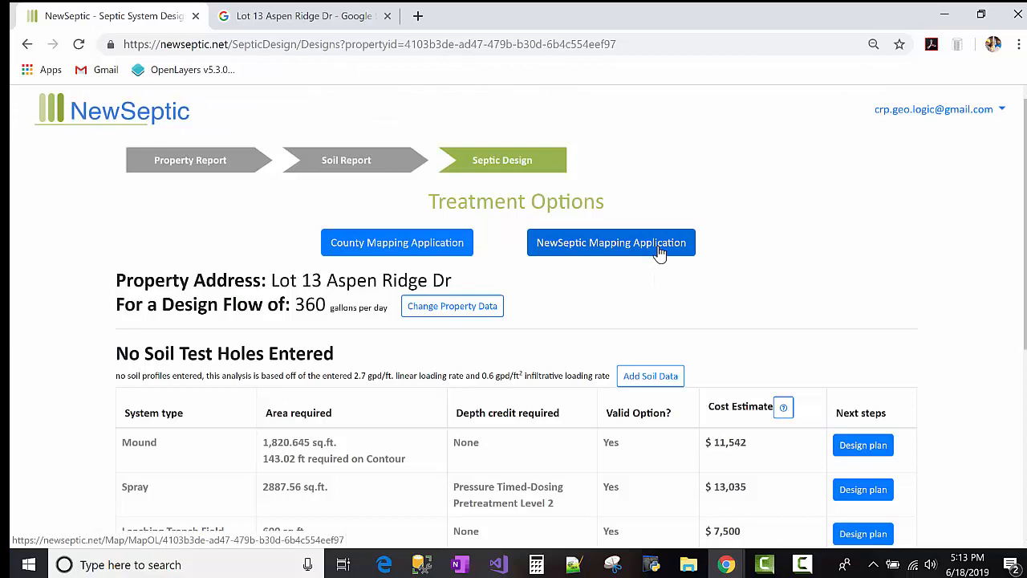
{"action": "left_click", "coordinate": [658, 250]}
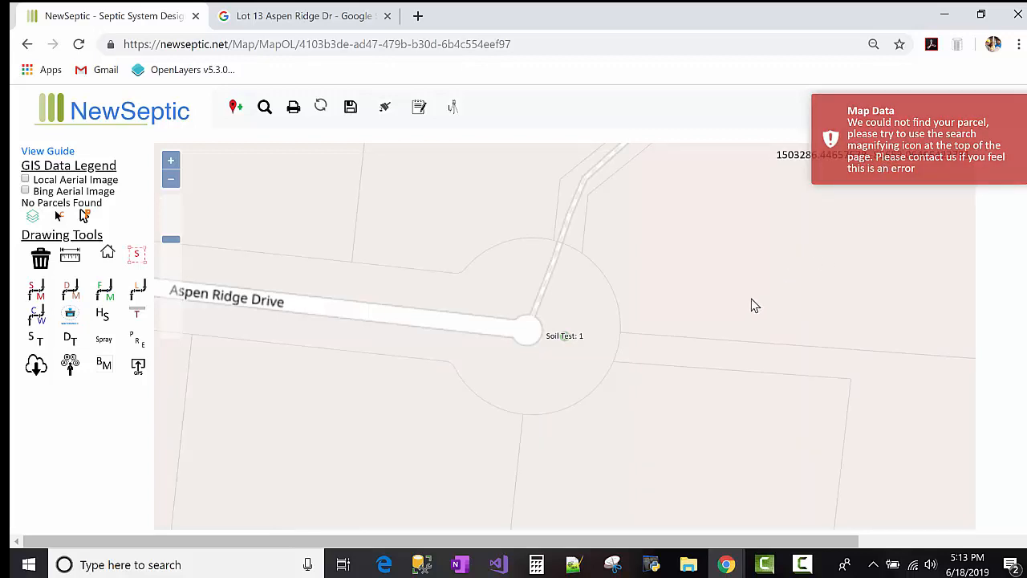
Examine the parcel lines around the soil test point and how far the contour and stream data extend across the surrounding area.
{"action": "scroll", "coordinate": [743, 321], "scroll_direction": "down", "scroll_amount": 2}
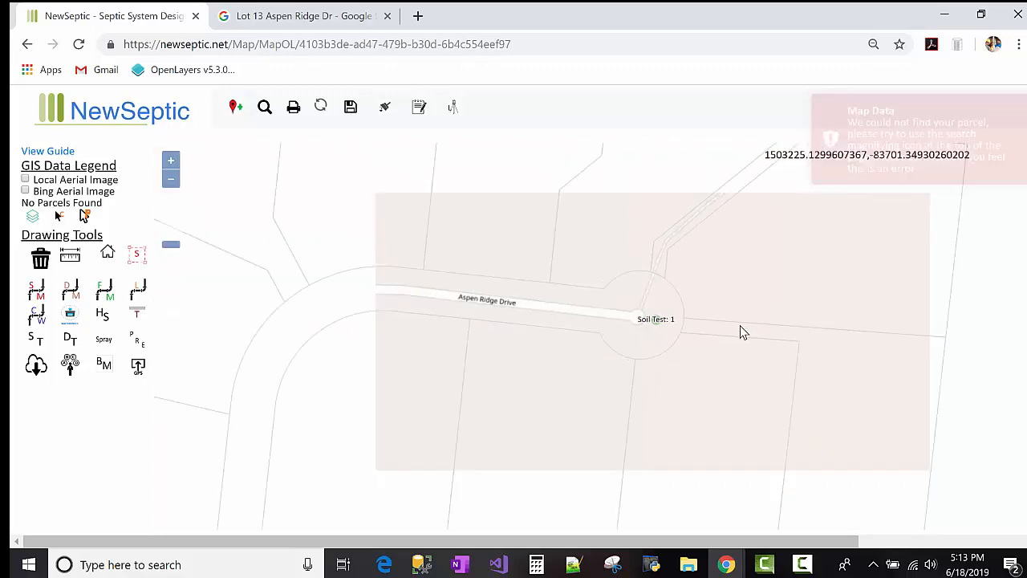
{"action": "scroll", "coordinate": [736, 348], "scroll_direction": "down", "scroll_amount": 1}
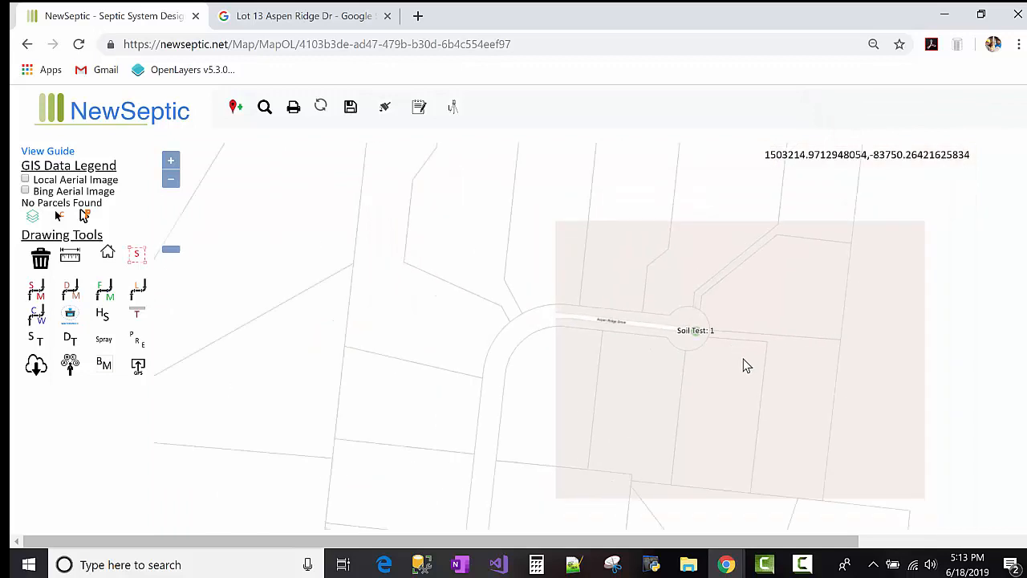
{"action": "left_click_drag", "start_coordinate": [556, 291], "coordinate": [553, 276]}
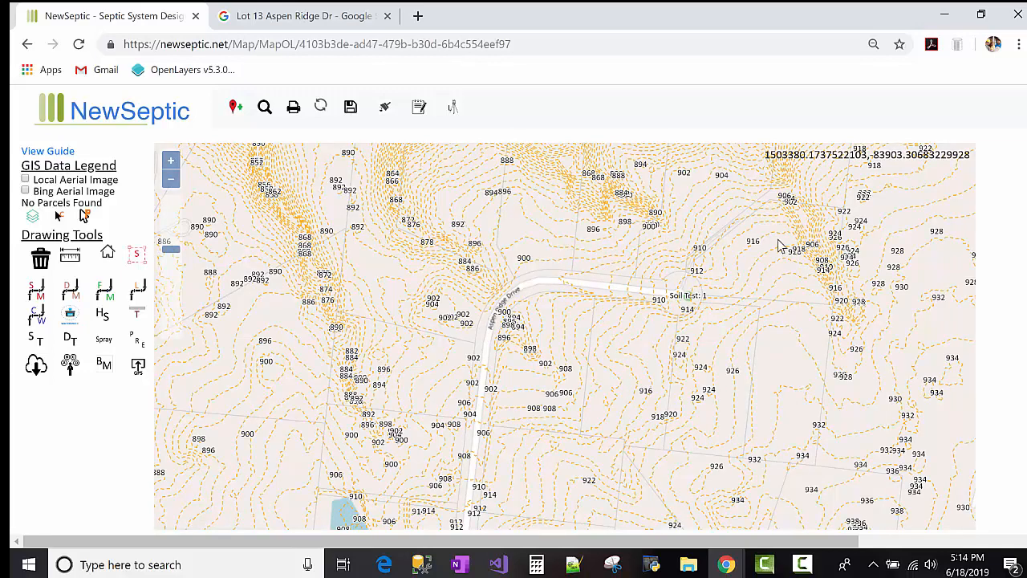
{"action": "scroll", "coordinate": [793, 304], "scroll_direction": "down", "scroll_amount": 1}
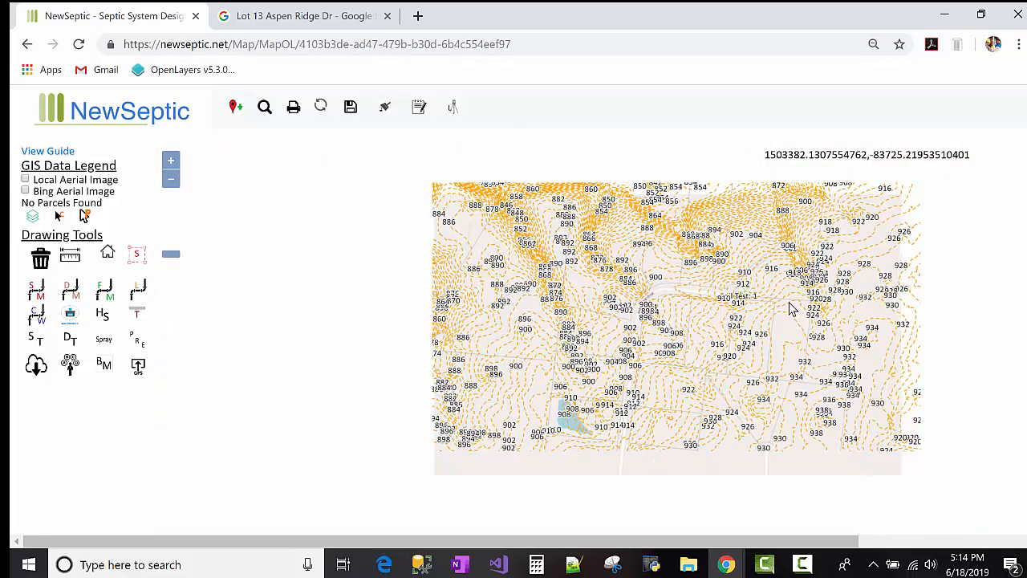
{"action": "scroll", "coordinate": [789, 316], "scroll_direction": "down", "scroll_amount": 1}
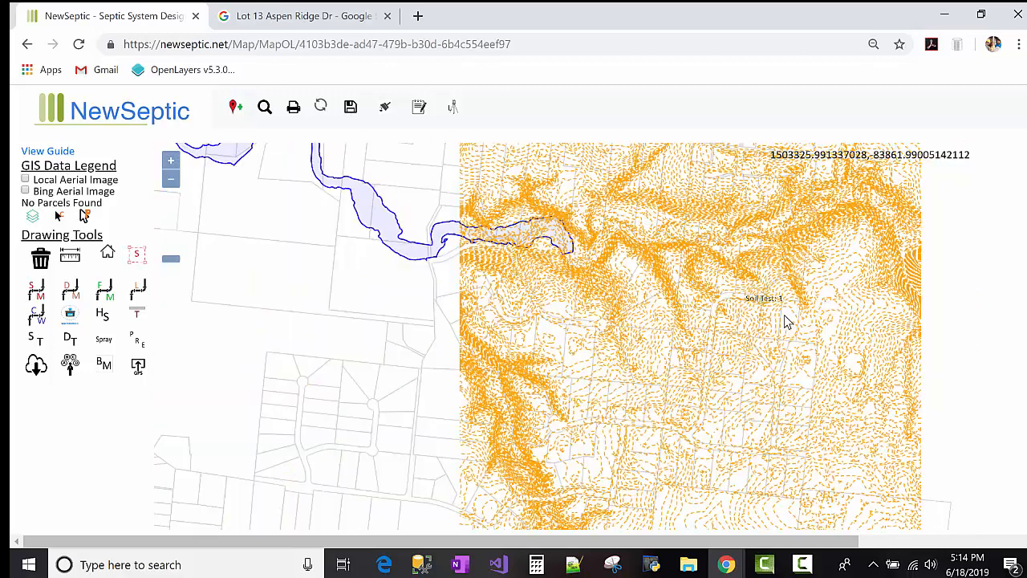
{"action": "scroll", "coordinate": [775, 323], "scroll_direction": "down", "scroll_amount": 1}
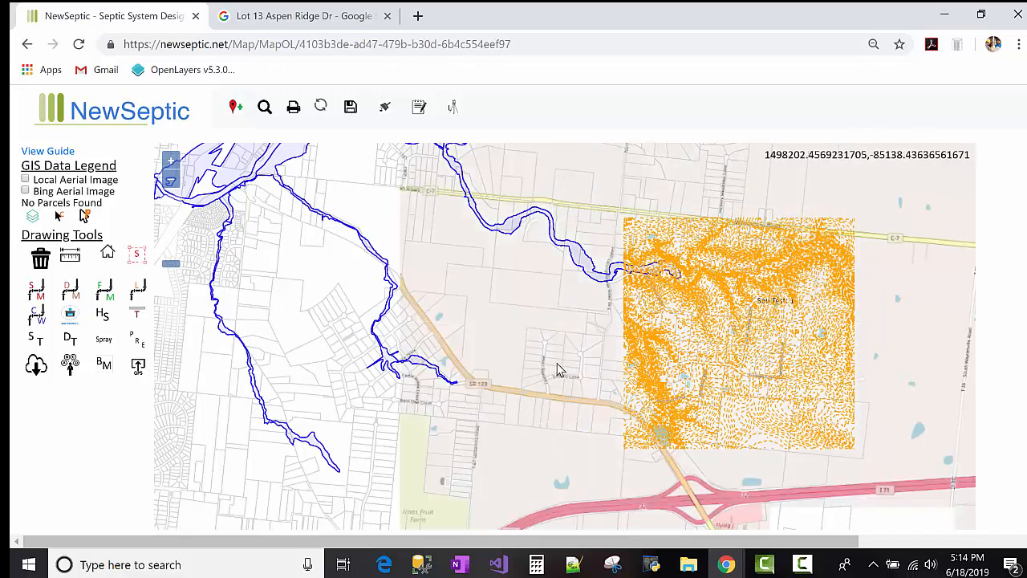
{"action": "scroll", "coordinate": [559, 371], "scroll_direction": "down", "scroll_amount": 1}
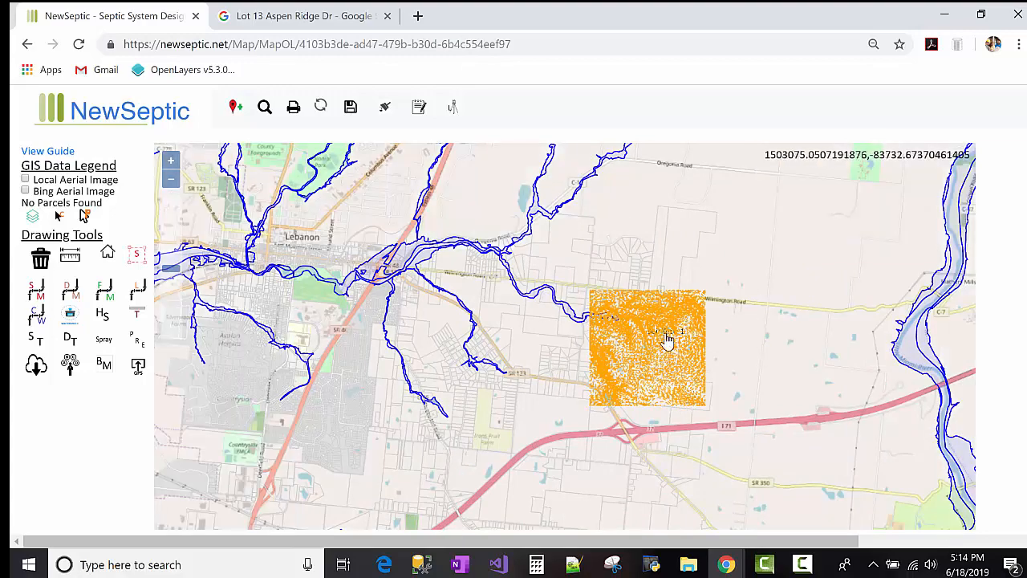
Examine the contour elevations and parcel boundaries close to the soil test point at the end of Aspen Ridge Drive.
{"action": "scroll", "coordinate": [666, 338], "scroll_direction": "up", "scroll_amount": 1}
{"action": "scroll", "coordinate": [642, 309], "scroll_direction": "up", "scroll_amount": 2}
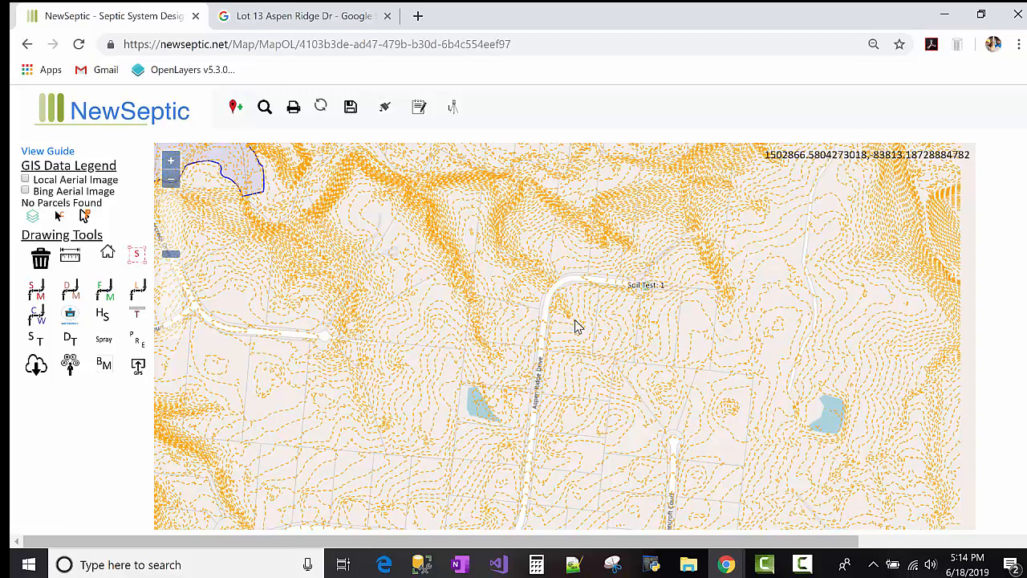
{"action": "left_click_drag", "start_coordinate": [664, 302], "coordinate": [653, 313]}
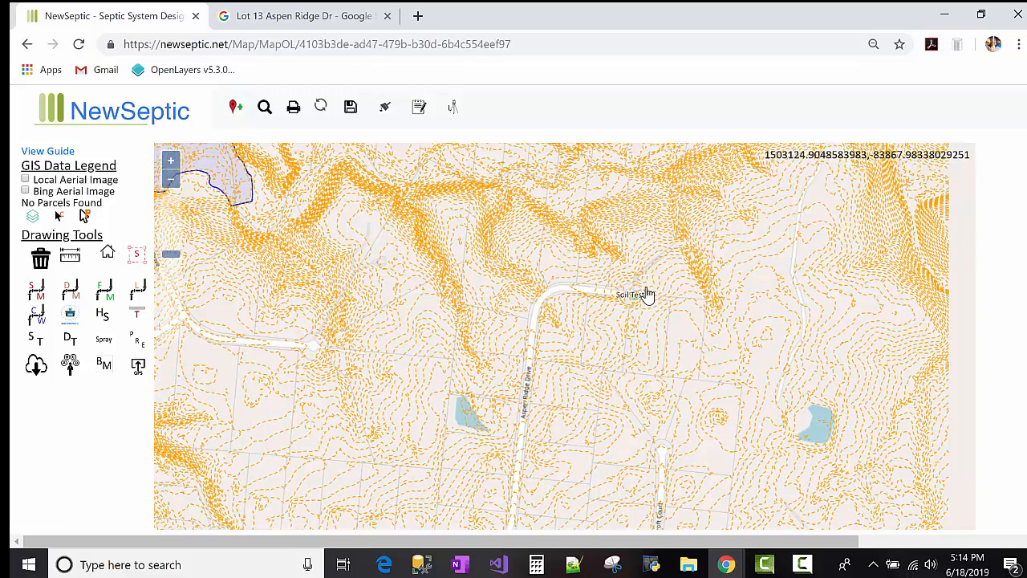
{"action": "scroll", "coordinate": [633, 299], "scroll_direction": "up", "scroll_amount": 1}
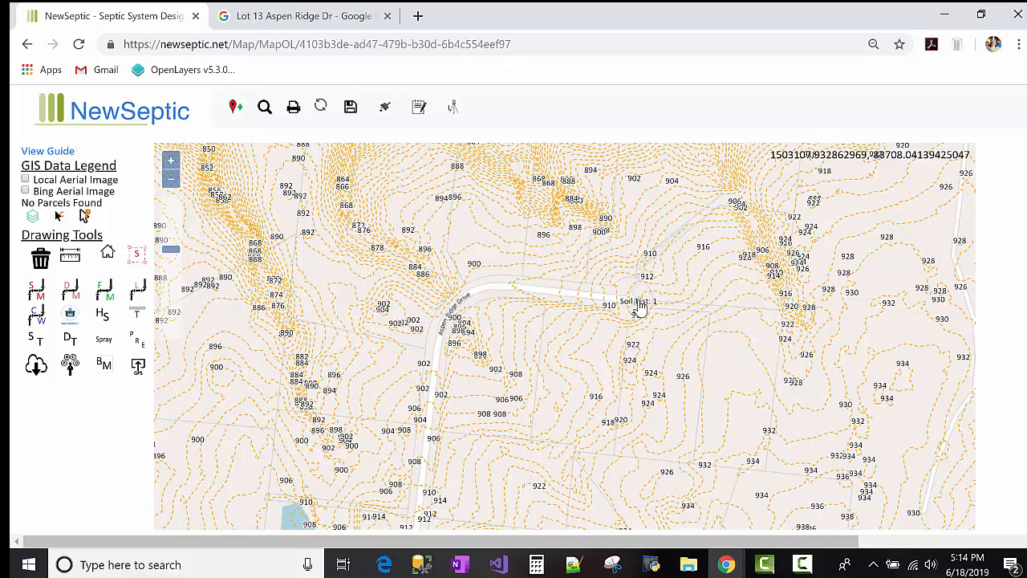
{"action": "scroll", "coordinate": [640, 307], "scroll_direction": "up", "scroll_amount": 1}
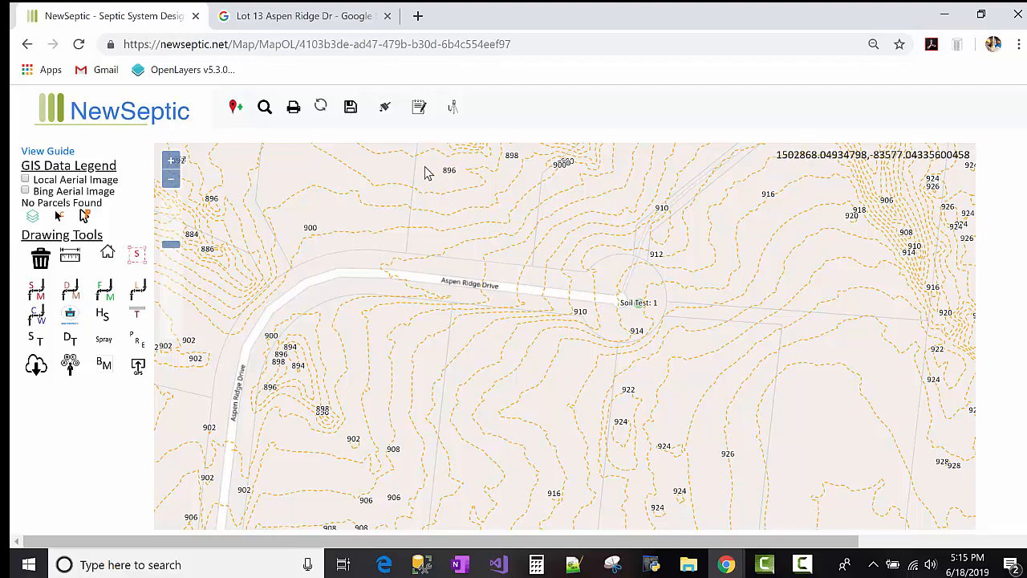
{"action": "scroll", "coordinate": [495, 197], "scroll_direction": "down", "scroll_amount": 1}
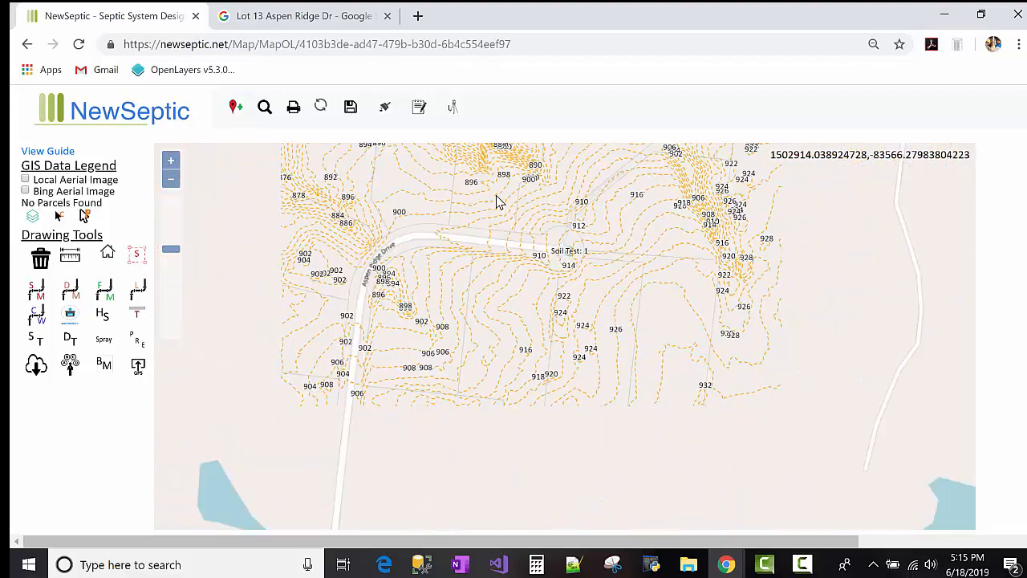
Move Soil Test: 1 onto the lot north of Aspen Ridge Drive, updating its GPS position and adding the matching parcel.
{"action": "left_click_drag", "start_coordinate": [498, 223], "coordinate": [494, 331]}
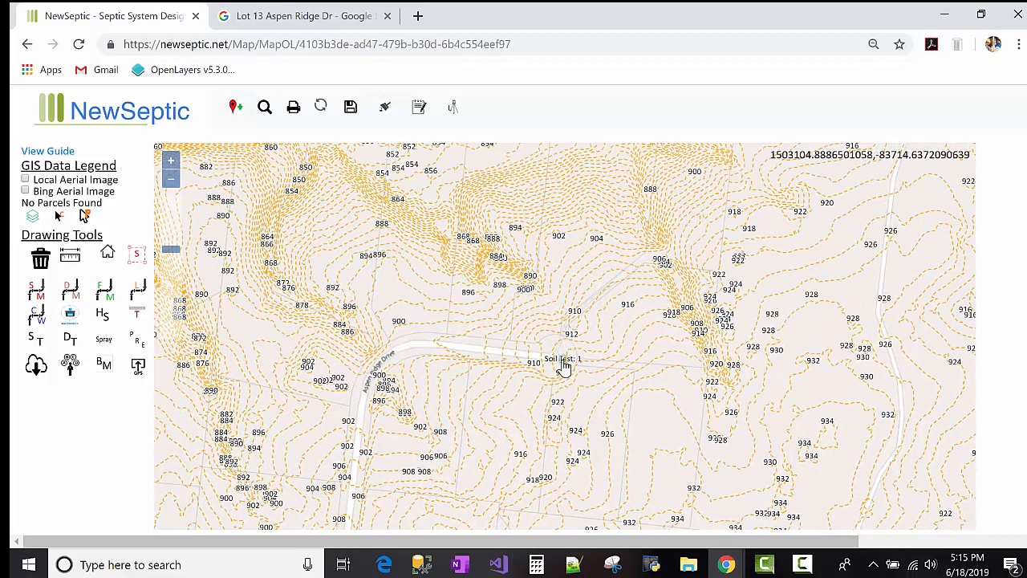
{"action": "left_click_drag", "start_coordinate": [562, 366], "coordinate": [486, 298]}
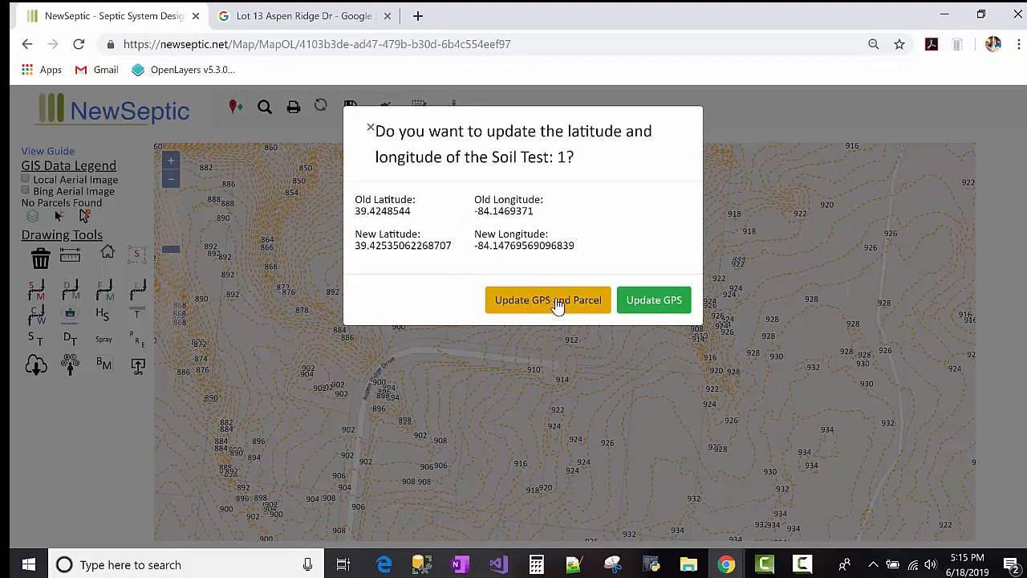
{"action": "left_click", "coordinate": [585, 302]}
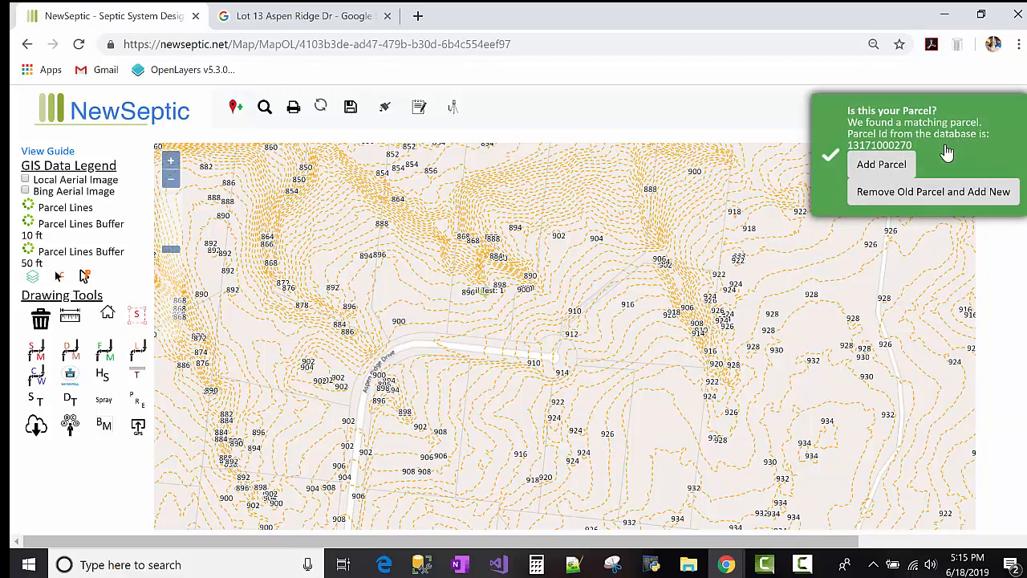
{"action": "left_click", "coordinate": [881, 166]}
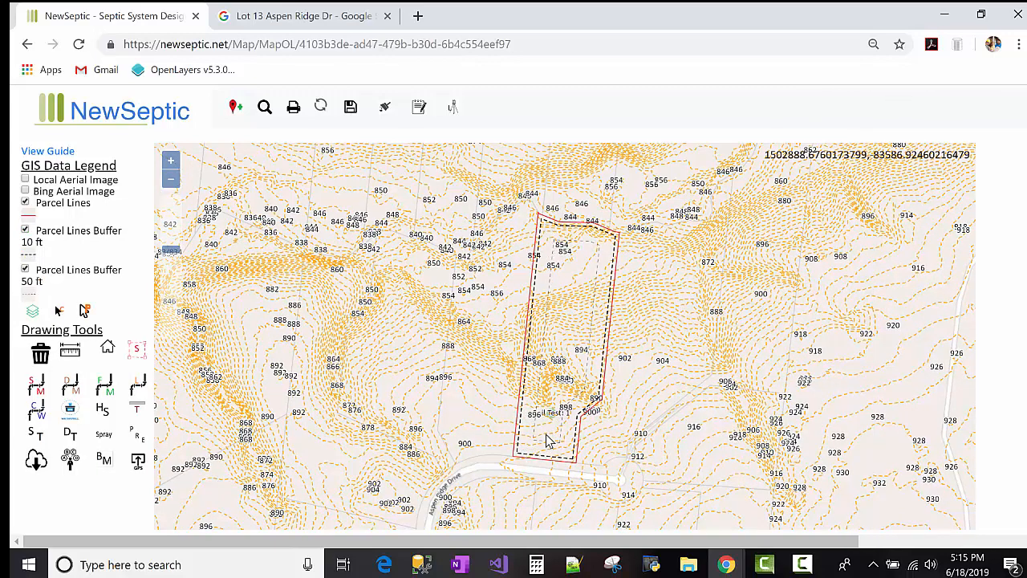
Save the map data with the added parcel and reload the mapping page.
{"action": "scroll", "coordinate": [564, 350], "scroll_direction": "up", "scroll_amount": 1}
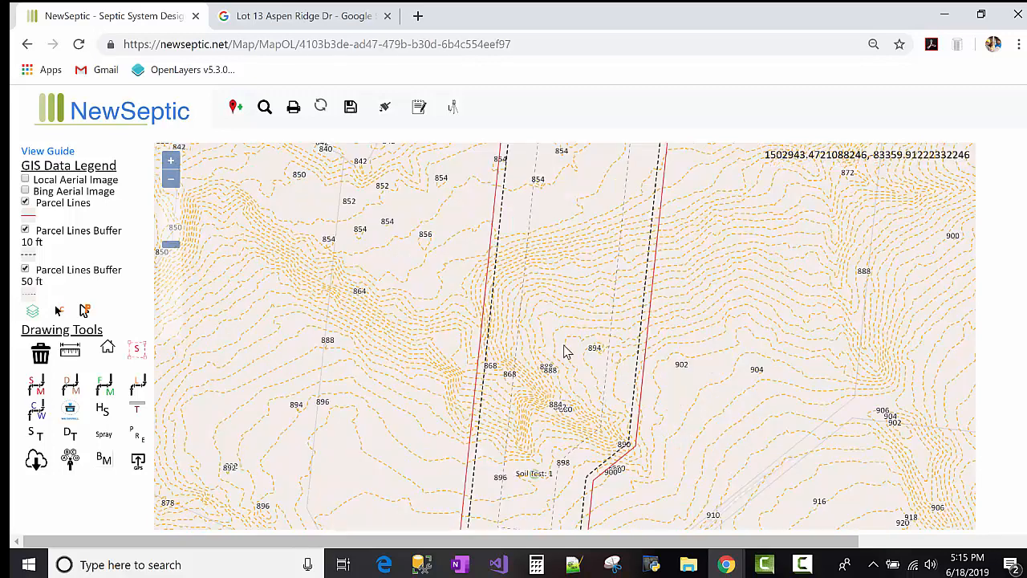
{"action": "left_click", "coordinate": [350, 110]}
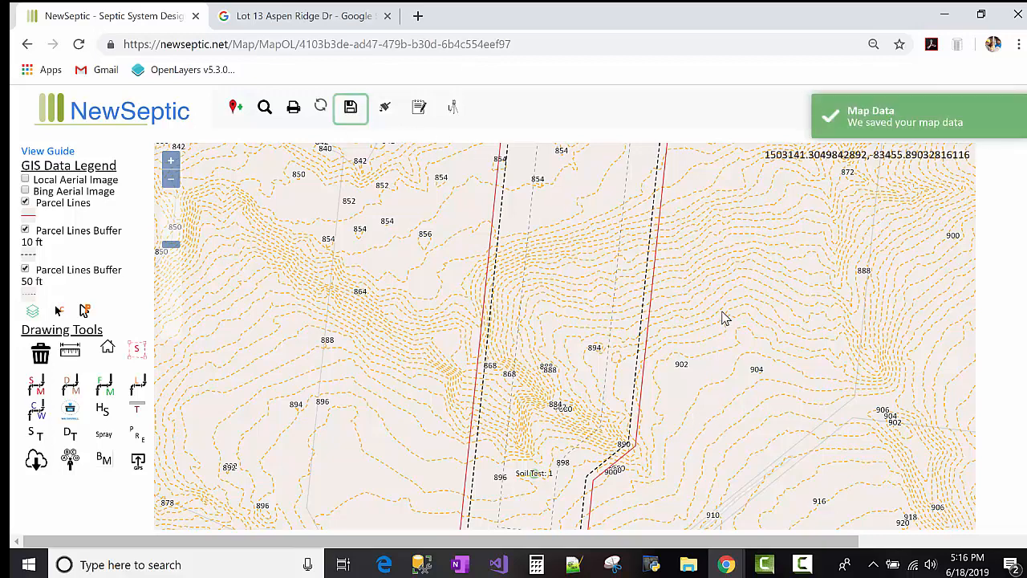
{"action": "left_click_drag", "start_coordinate": [722, 319], "coordinate": [724, 278]}
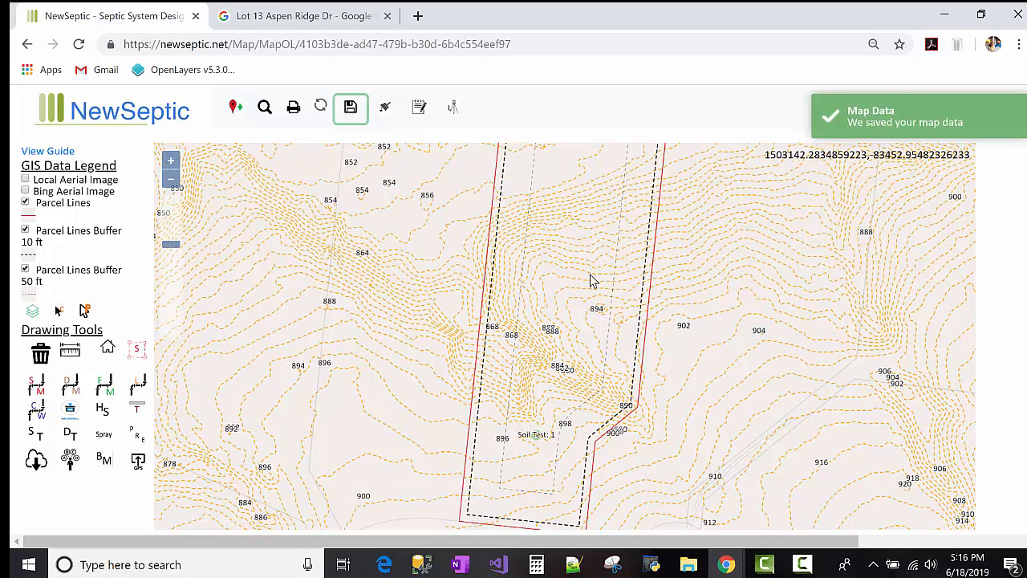
{"action": "left_click", "coordinate": [79, 44]}
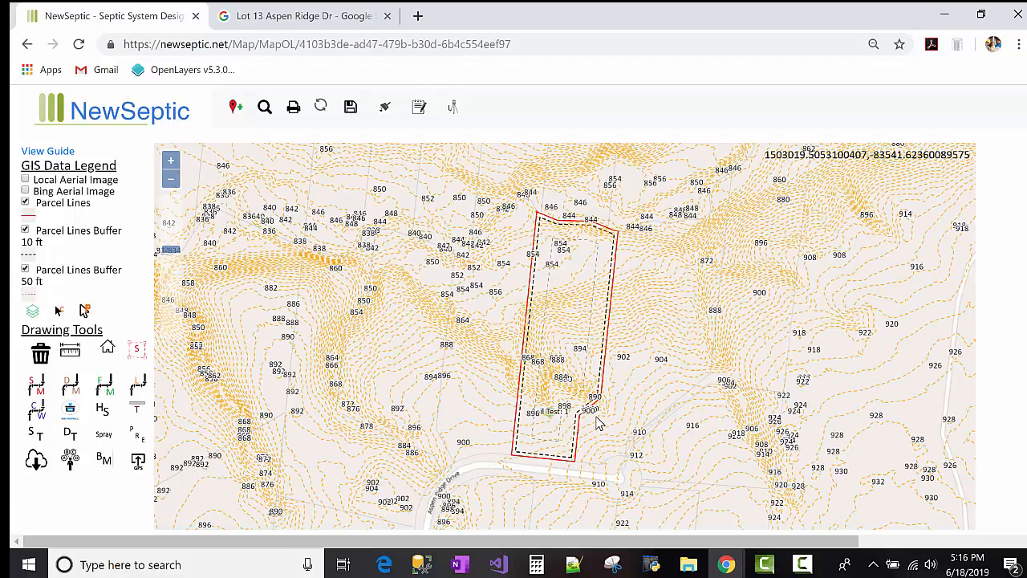
Hide the parcel lines and their 10 ft and 50 ft buffers on the map.
{"action": "scroll", "coordinate": [598, 425], "scroll_direction": "up", "scroll_amount": 1}
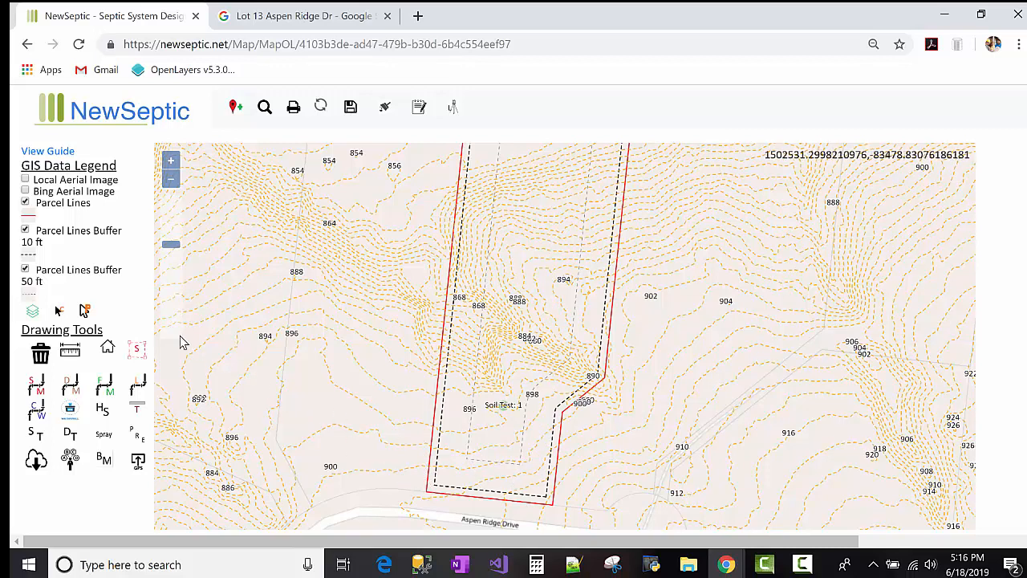
{"action": "left_click", "coordinate": [25, 203]}
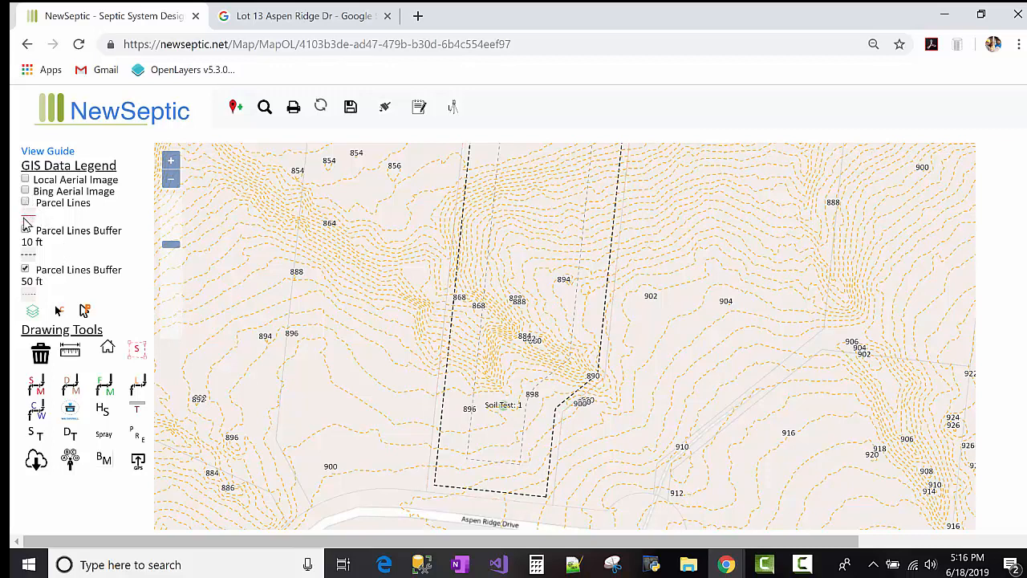
{"action": "left_click", "coordinate": [26, 230]}
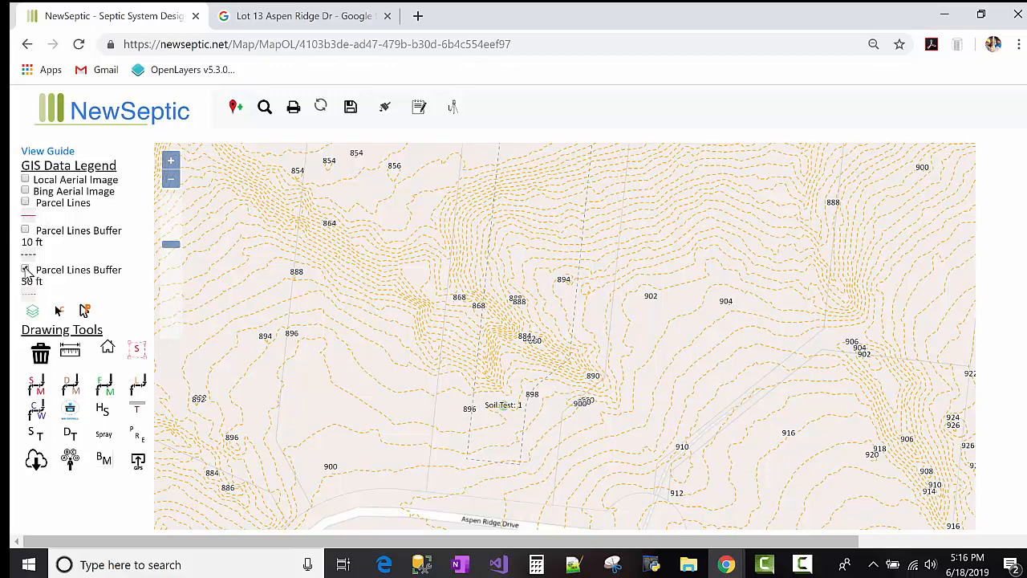
Draw a four-sided parcel about 148 ft wide and 353 ft deep around Soil Test: 1, fronting Aspen Ridge Drive.
{"action": "left_click", "coordinate": [85, 312]}
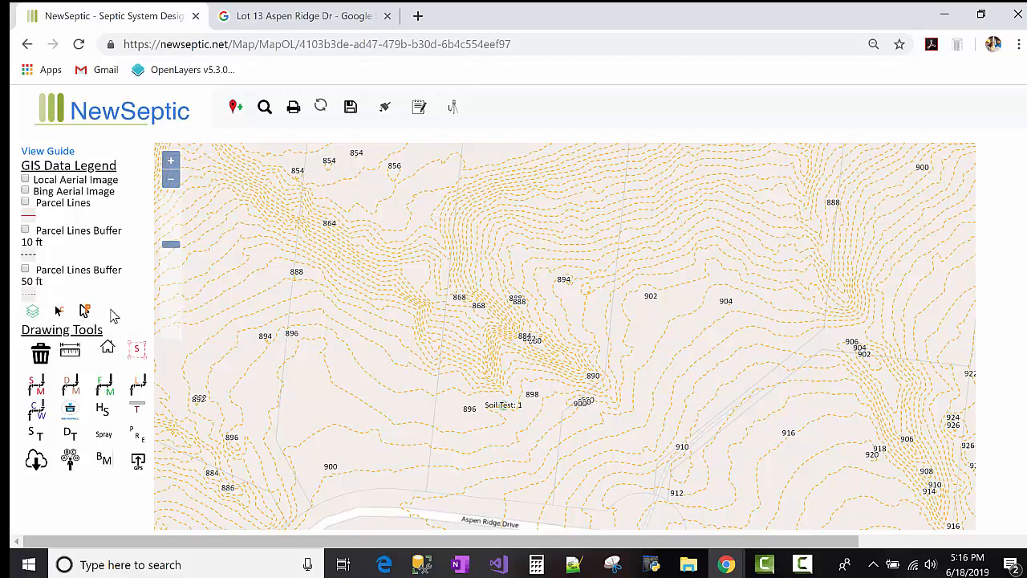
{"action": "left_click", "coordinate": [427, 493]}
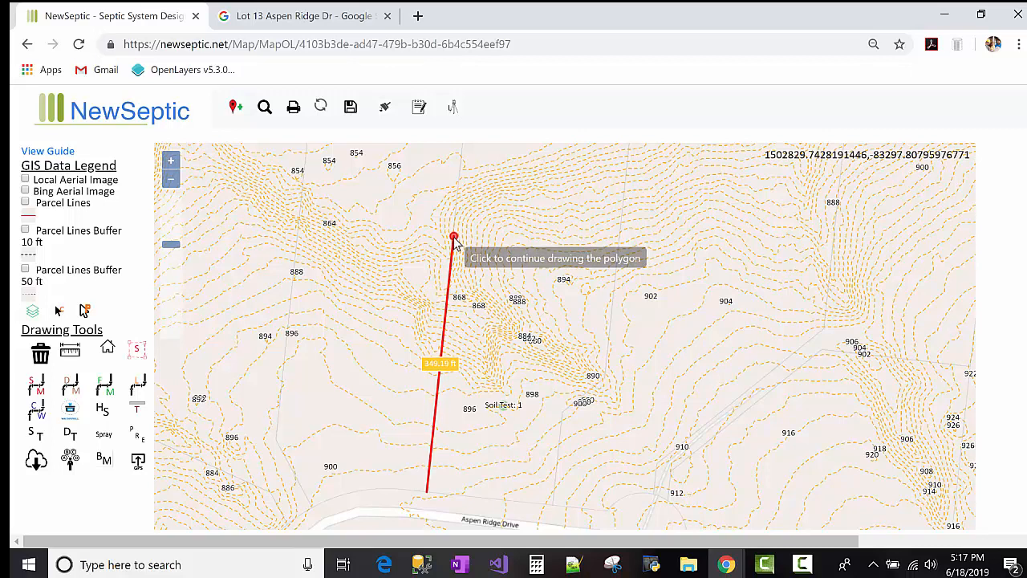
{"action": "left_click", "coordinate": [453, 238]}
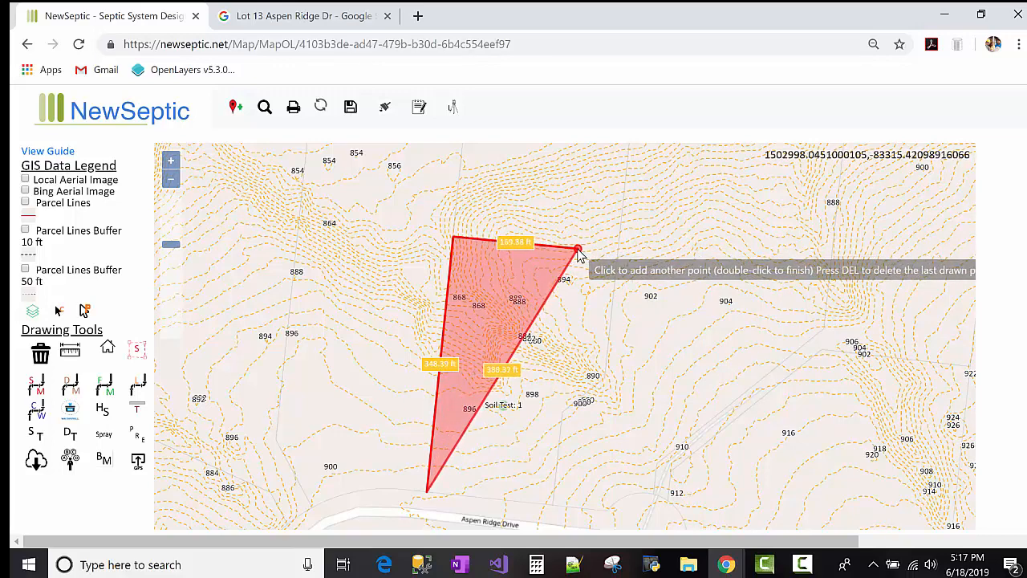
{"action": "key", "text": "Delete"}
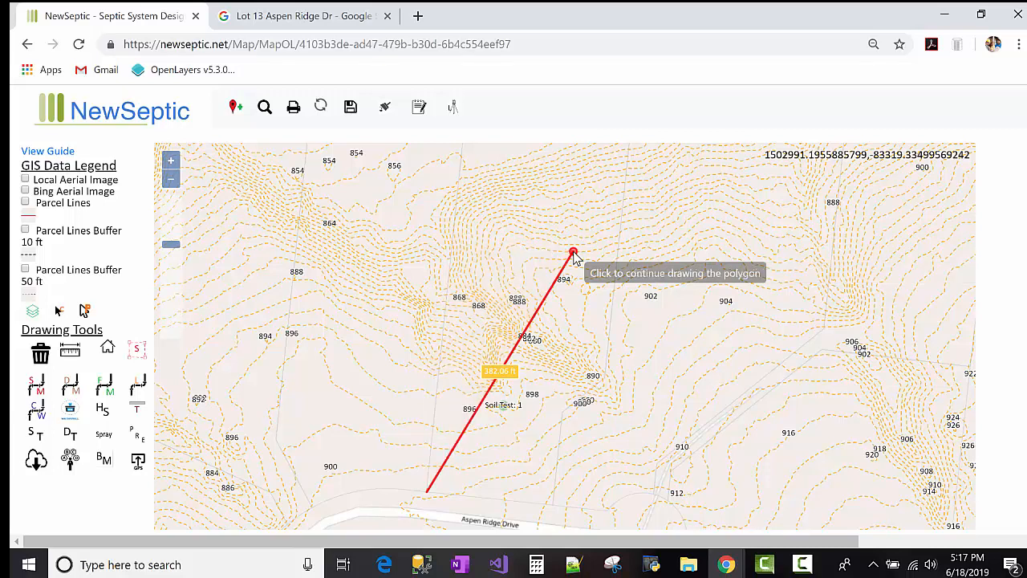
{"action": "left_click", "coordinate": [453, 235]}
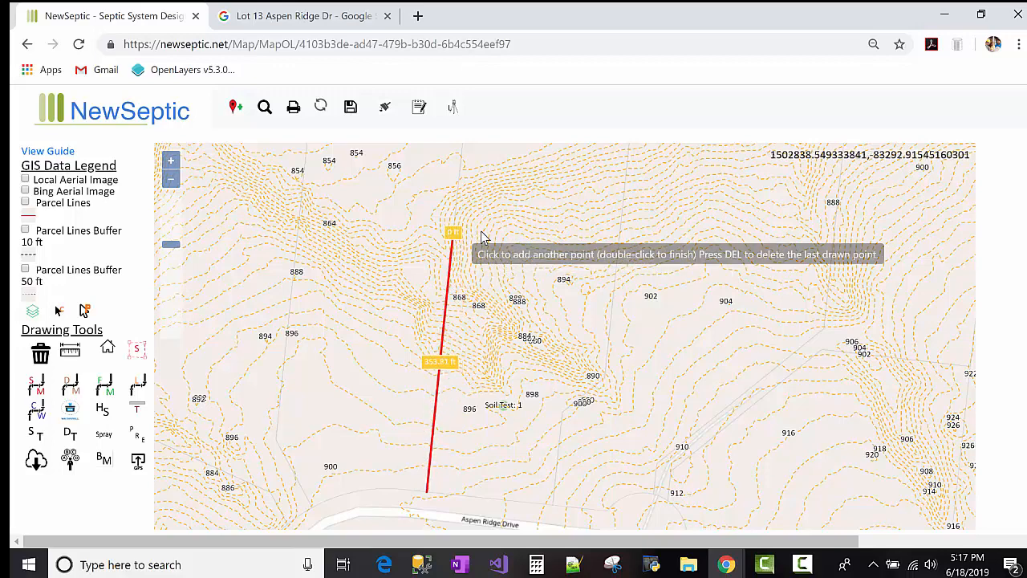
{"action": "left_click", "coordinate": [563, 244]}
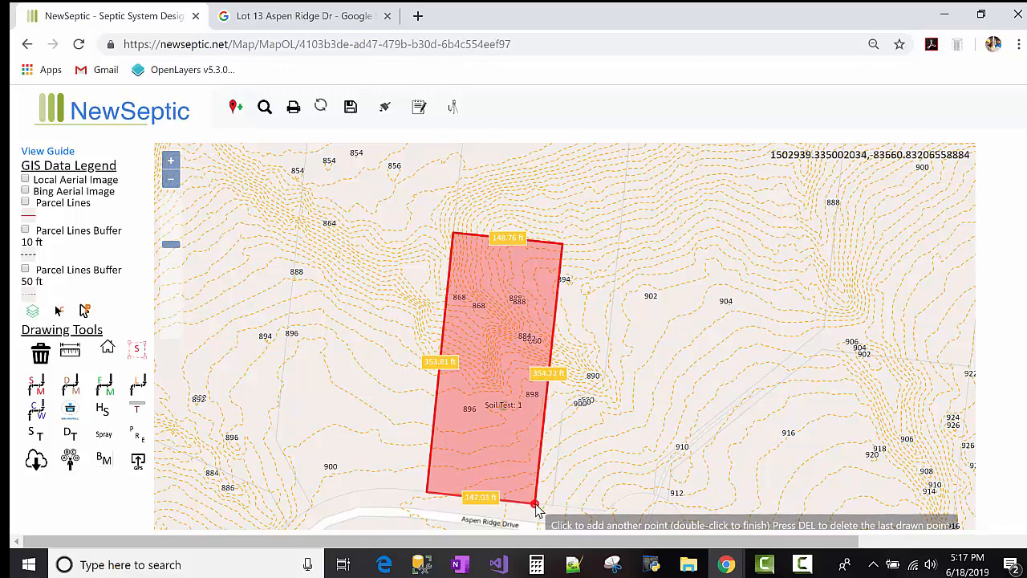
{"action": "double_click", "coordinate": [535, 504]}
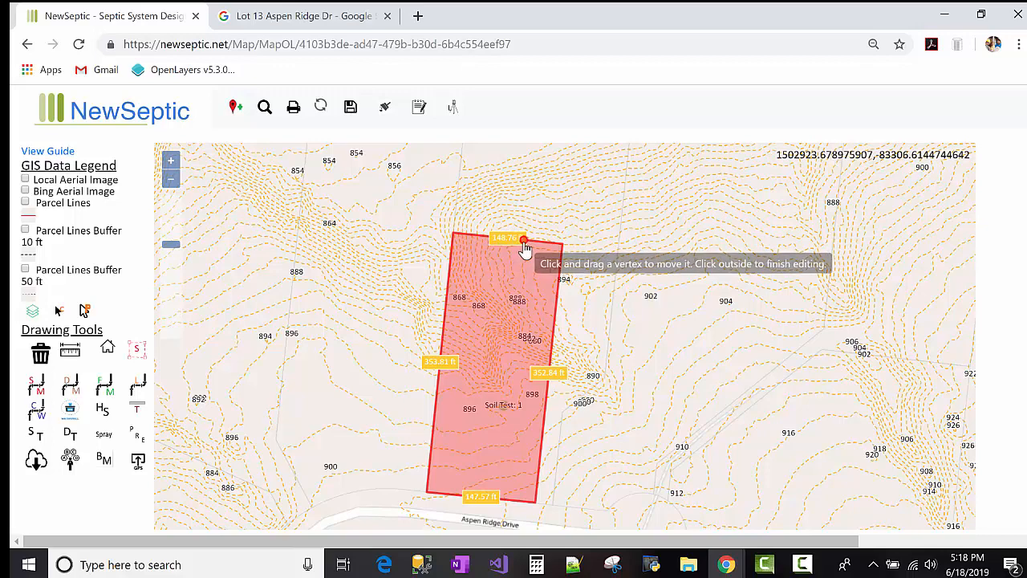
Add two vertices to the drawn parcel's rear edge, pulling them outward to form angled rear corners, and commit the parcel.
{"action": "left_click", "coordinate": [526, 244]}
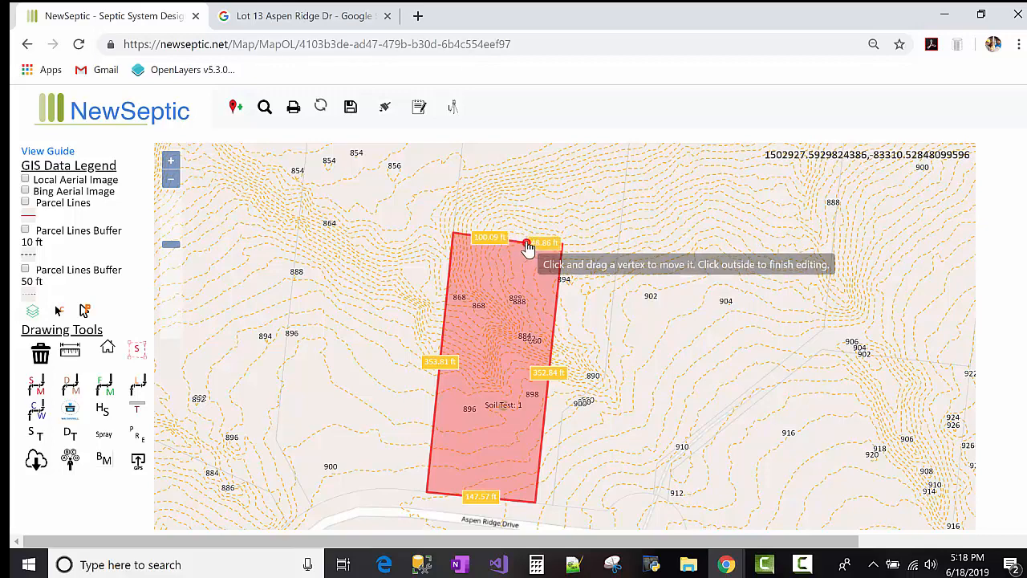
{"action": "left_click_drag", "start_coordinate": [526, 244], "coordinate": [489, 203]}
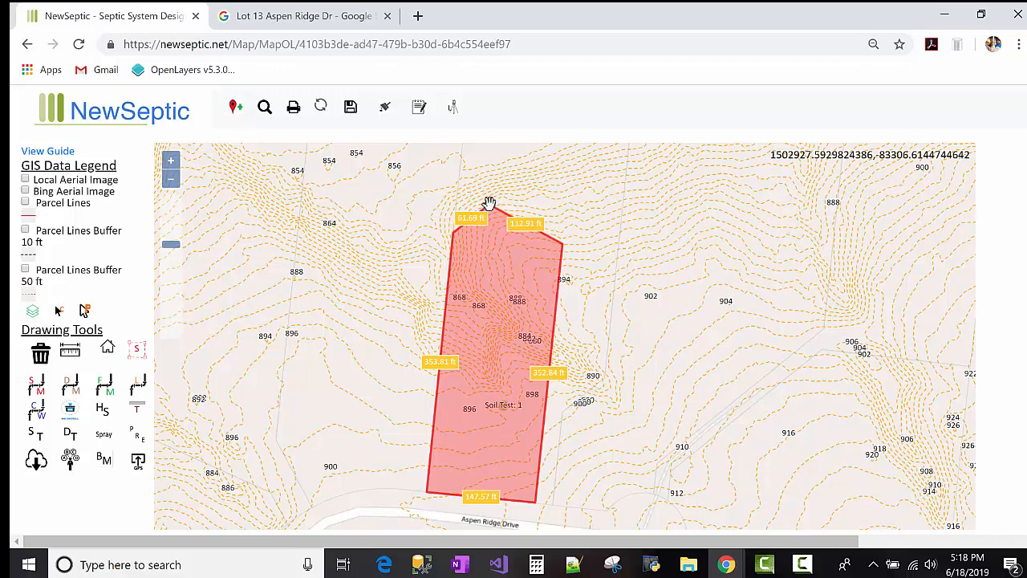
{"action": "mouse_move", "coordinate": [541, 226]}
{"action": "left_mouse_down"}
{"action": "mouse_move", "coordinate": [564, 215]}
{"action": "mouse_move", "coordinate": [546, 208]}
{"action": "left_mouse_up"}
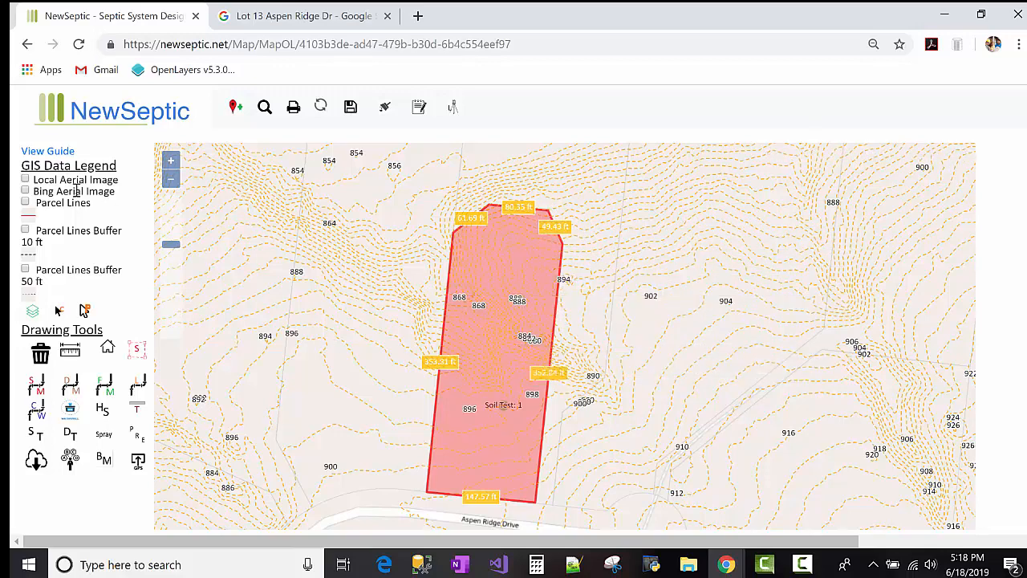
{"action": "right_click", "coordinate": [505, 270]}
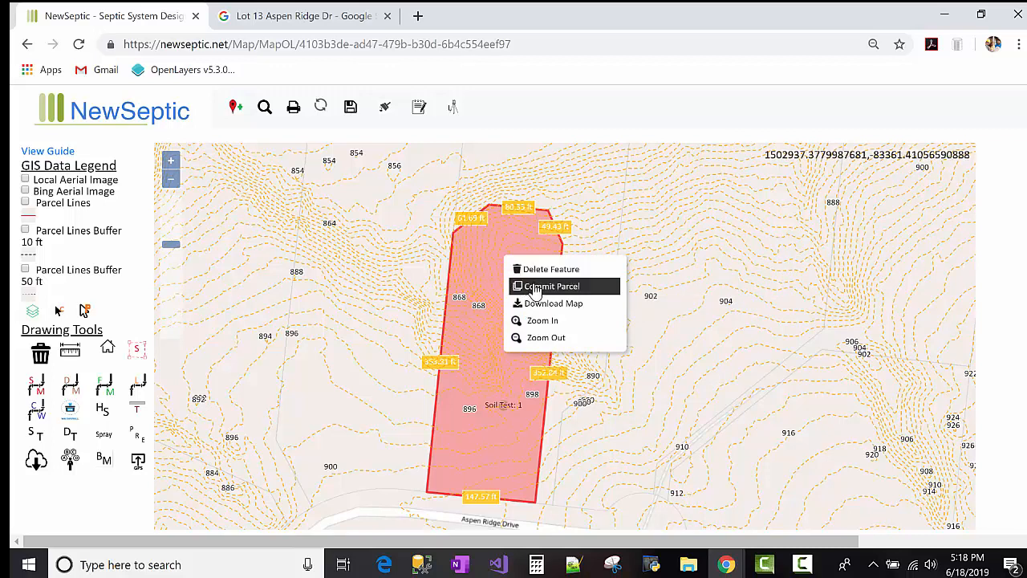
{"action": "left_click", "coordinate": [533, 287]}
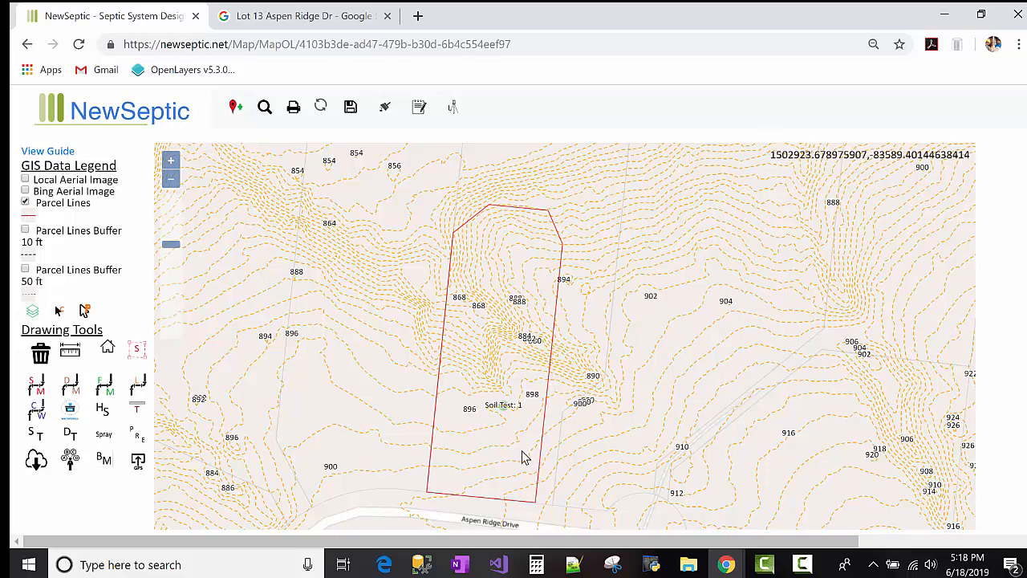
Remove the Surrounding Parcel Lines layer to show the committed parcel without its neighbours.
{"action": "left_click", "coordinate": [33, 313]}
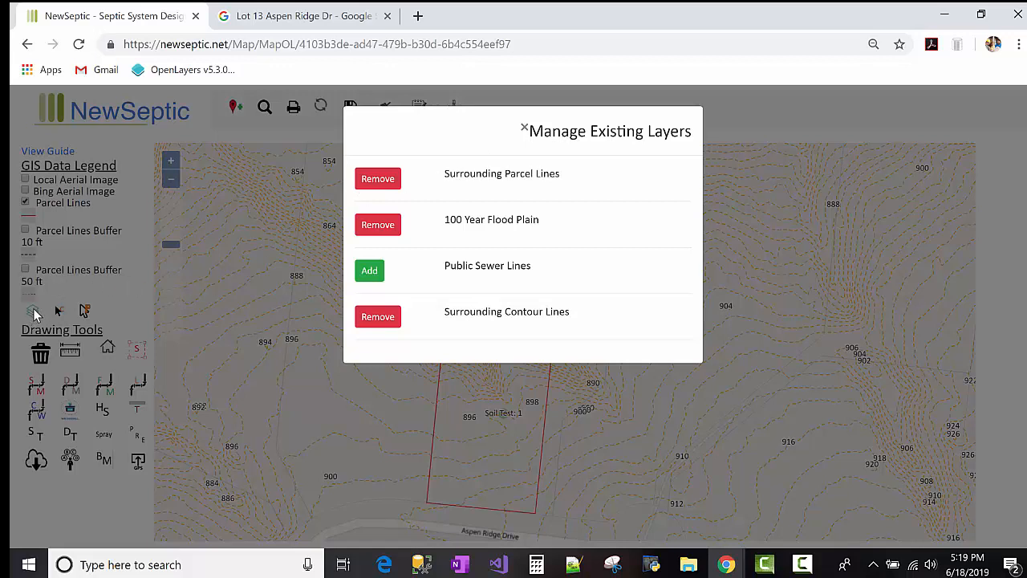
{"action": "left_click", "coordinate": [380, 182]}
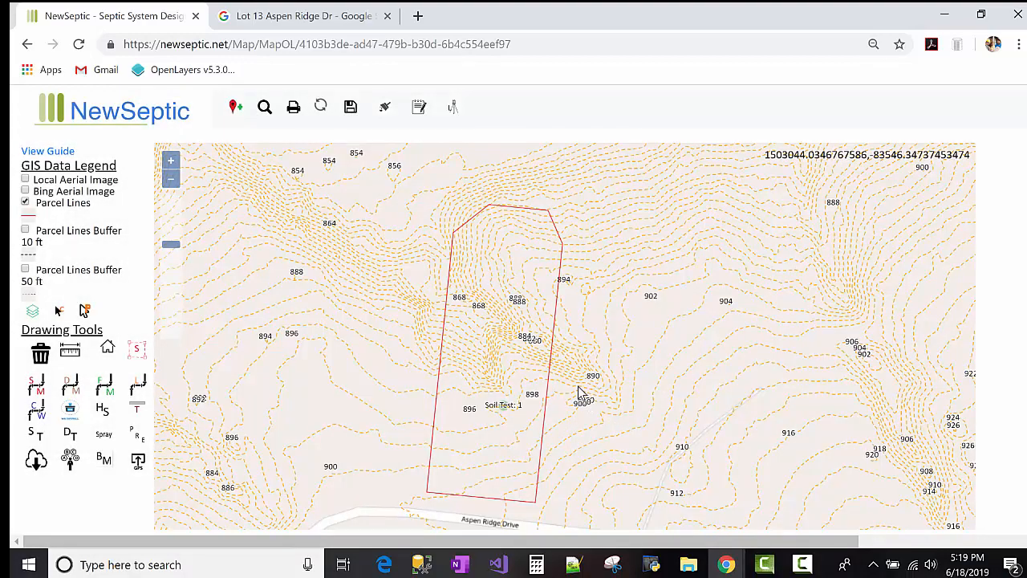
{"action": "left_click_drag", "start_coordinate": [580, 390], "coordinate": [555, 367]}
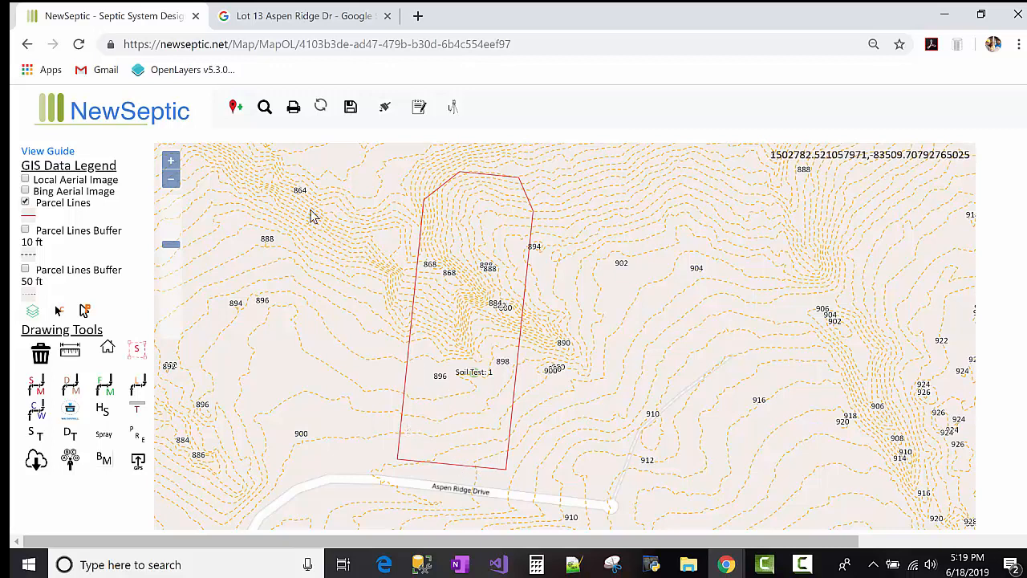
Save the map data with the committed custom parcel and reload the mapping page.
{"action": "left_click", "coordinate": [350, 107]}
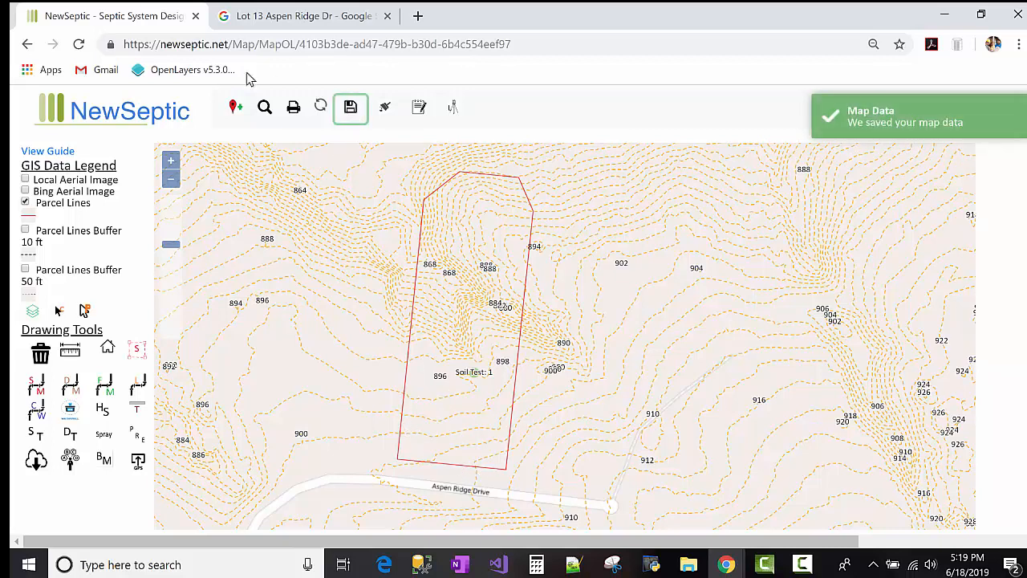
{"action": "left_click", "coordinate": [79, 44]}
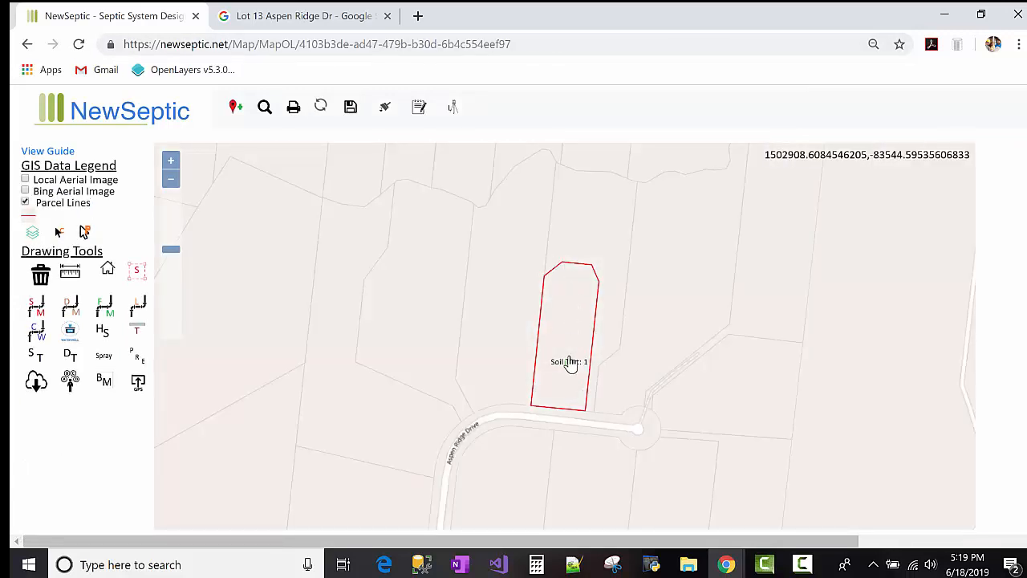
Take the Surrounding Parcel Lines layer off the reloaded map and turn on the local aerial image.
{"action": "scroll", "coordinate": [574, 355], "scroll_direction": "up", "scroll_amount": 1}
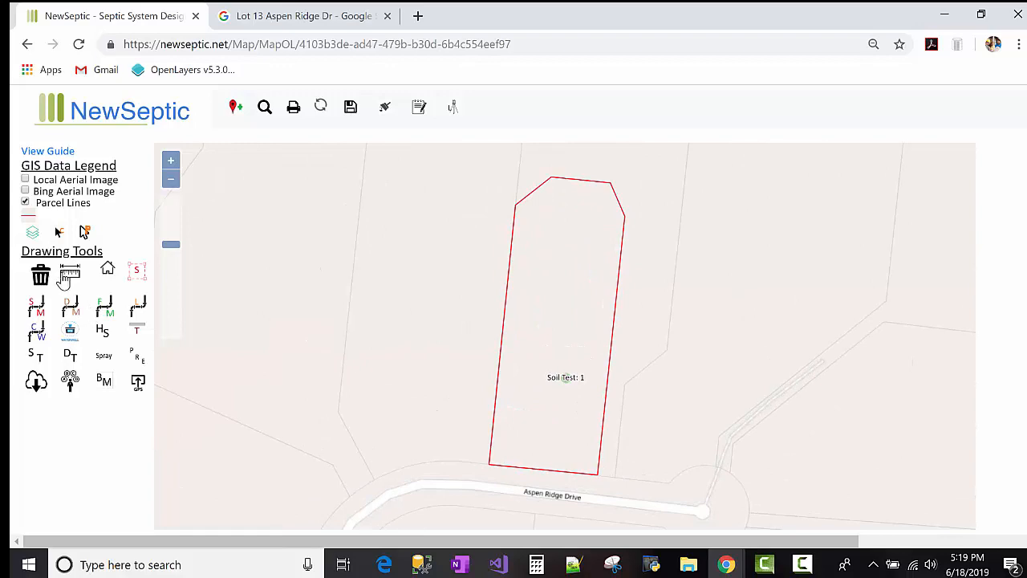
{"action": "left_click", "coordinate": [34, 235]}
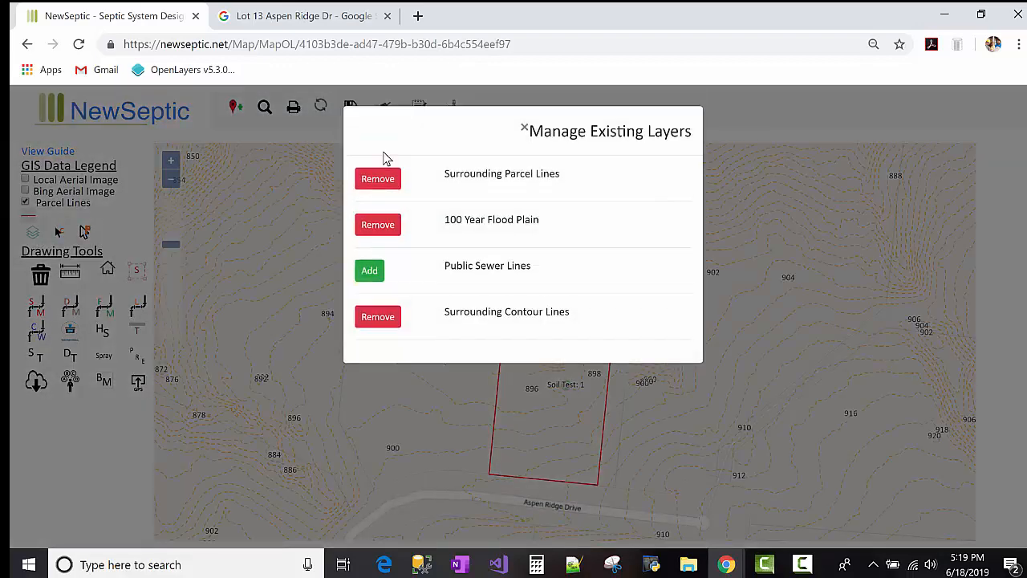
{"action": "left_click", "coordinate": [378, 179]}
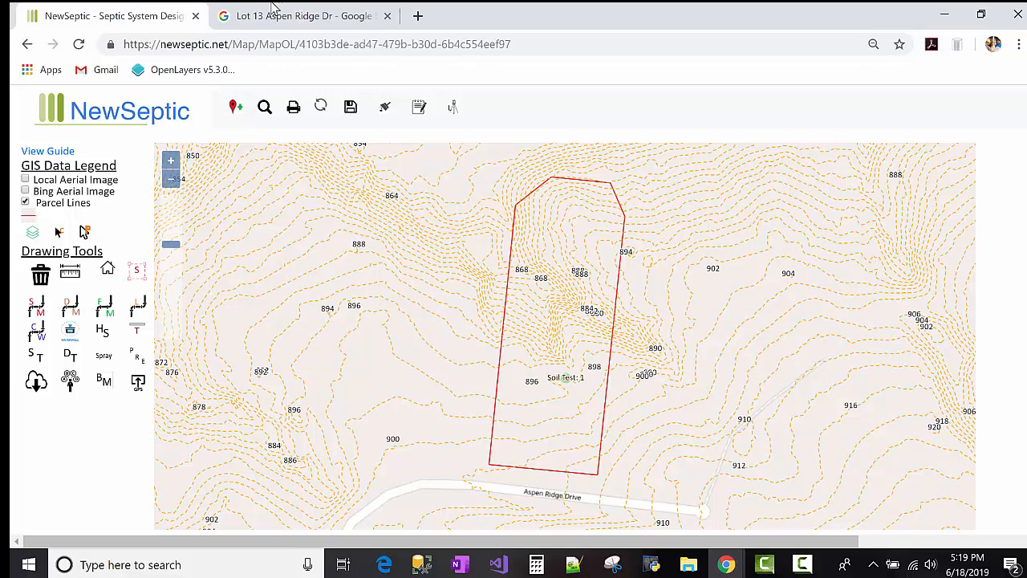
{"action": "left_click", "coordinate": [26, 179]}
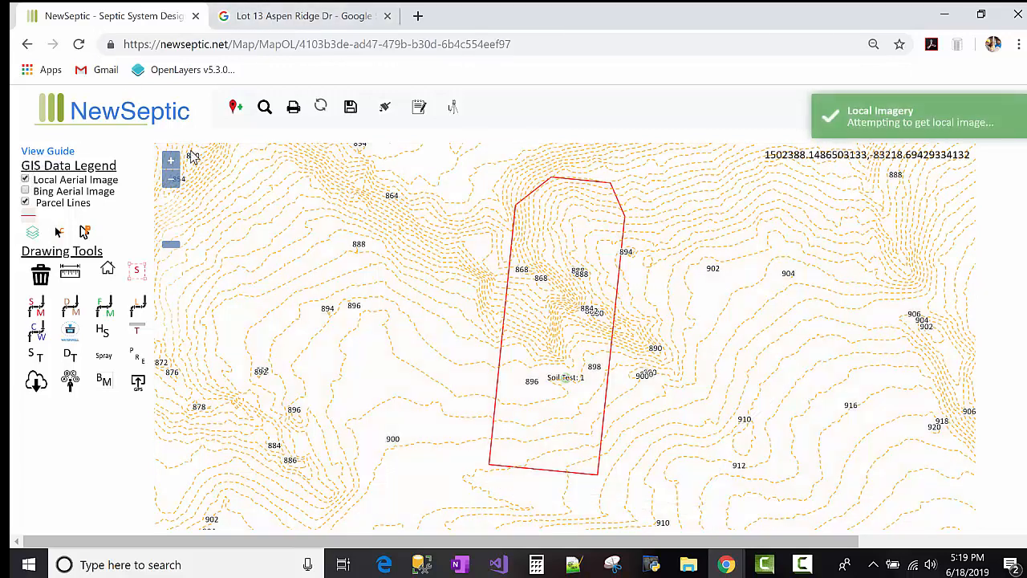